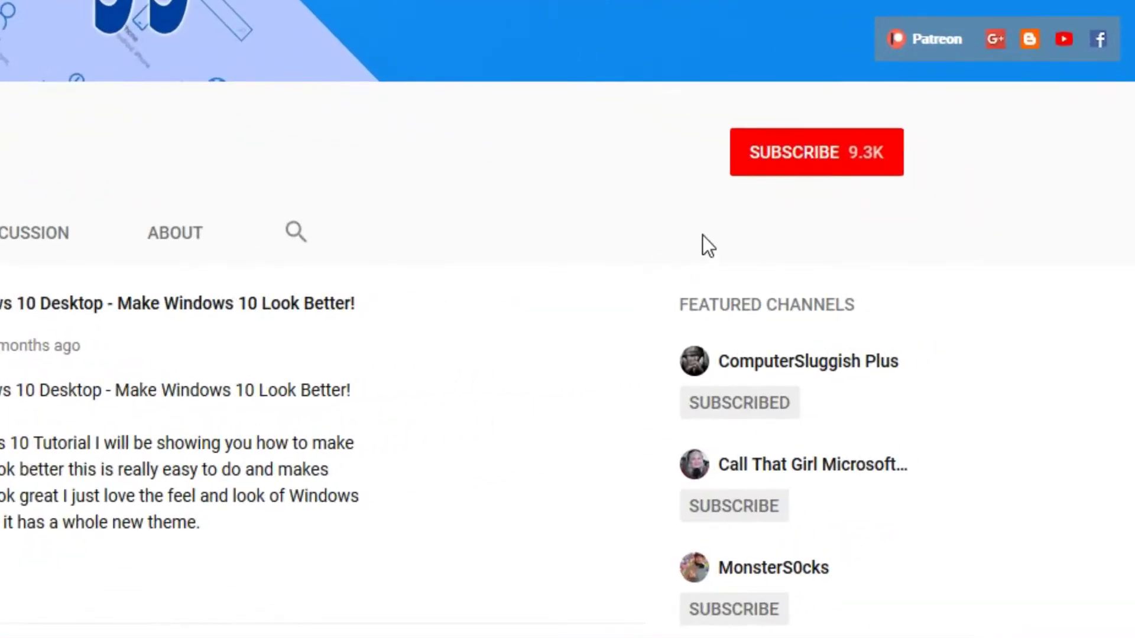
- Subscribe to the tutorial channel on YouTube and enable bell notifications for new videos
click(805, 161)
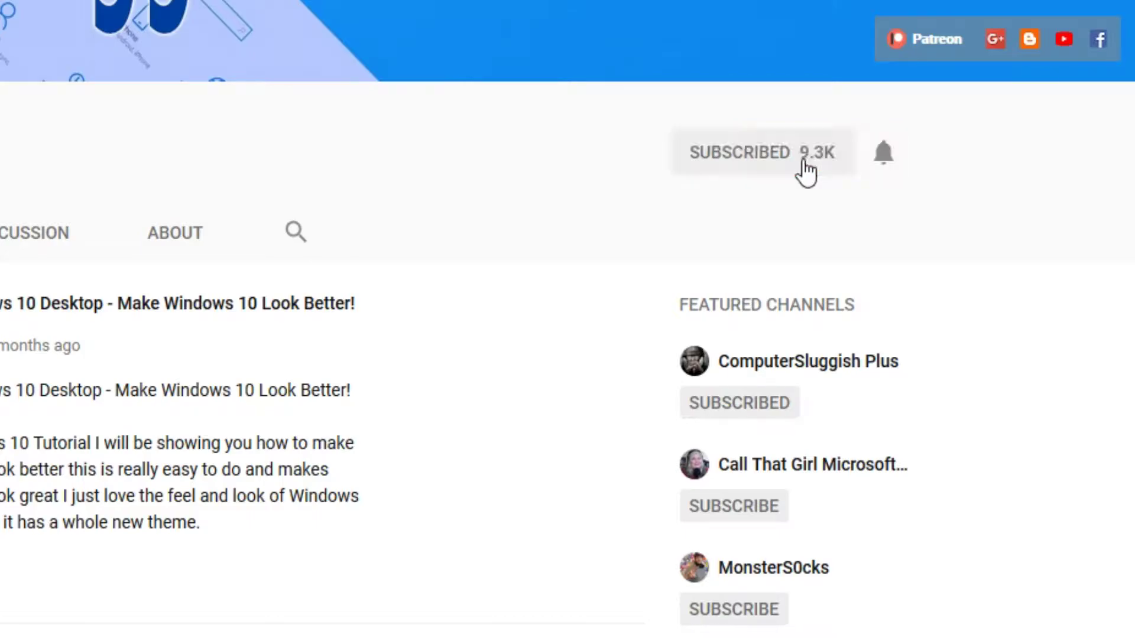
click(888, 165)
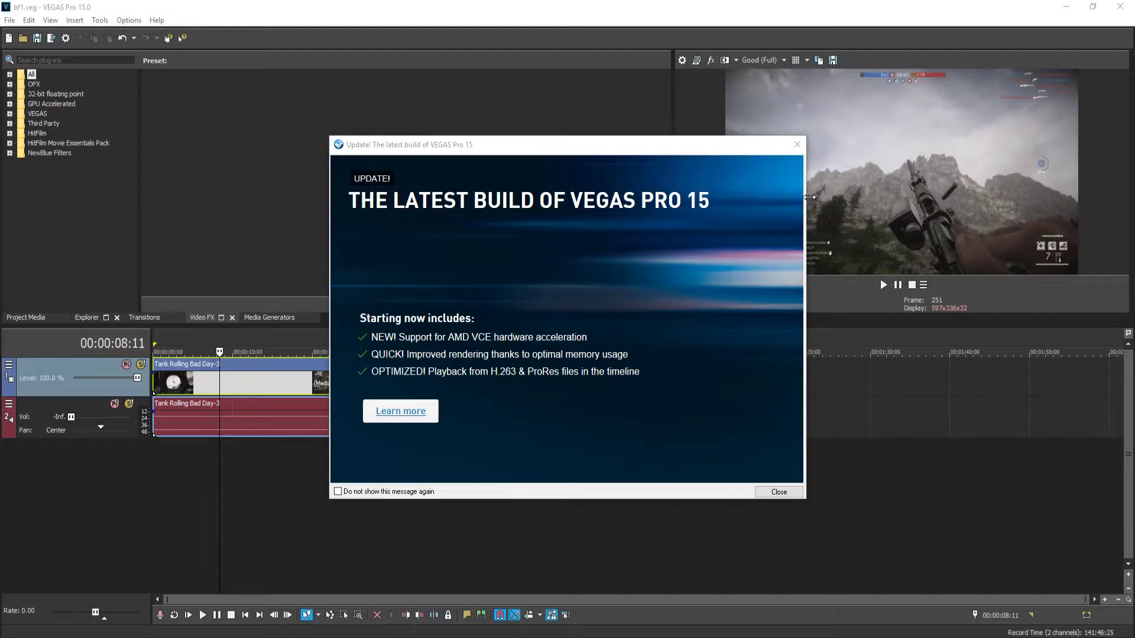
- Dismiss the latest-build update notice over the bf1 project
click(793, 150)
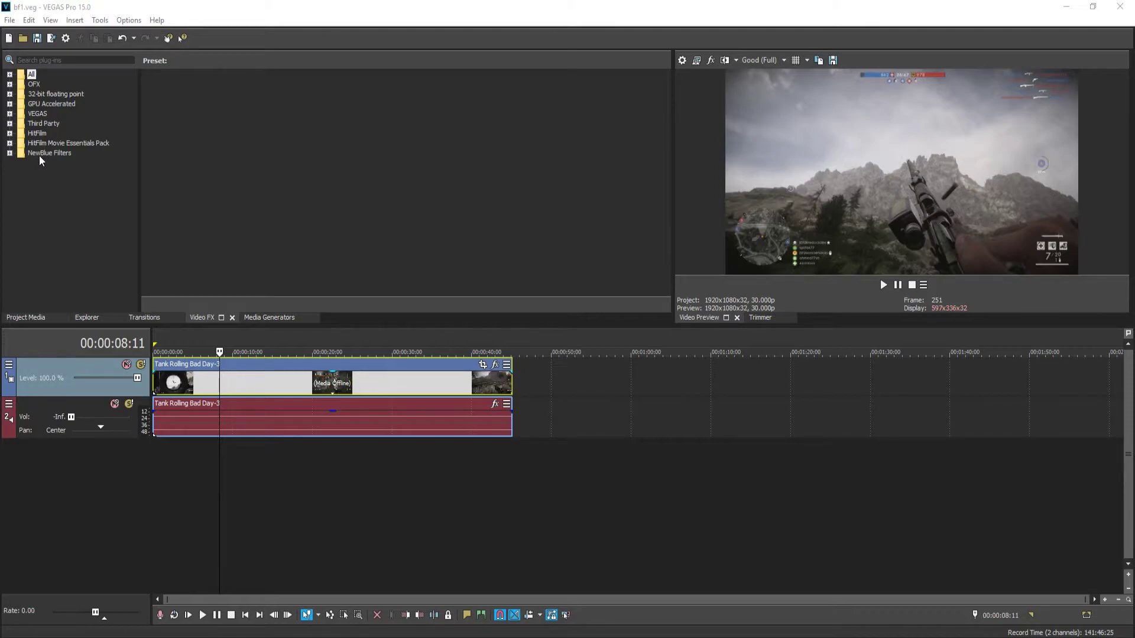
- Expand NewBlue Filters in Video FX and list the Bleach Bypass presets, such as Bright Day and Dull
click(10, 153)
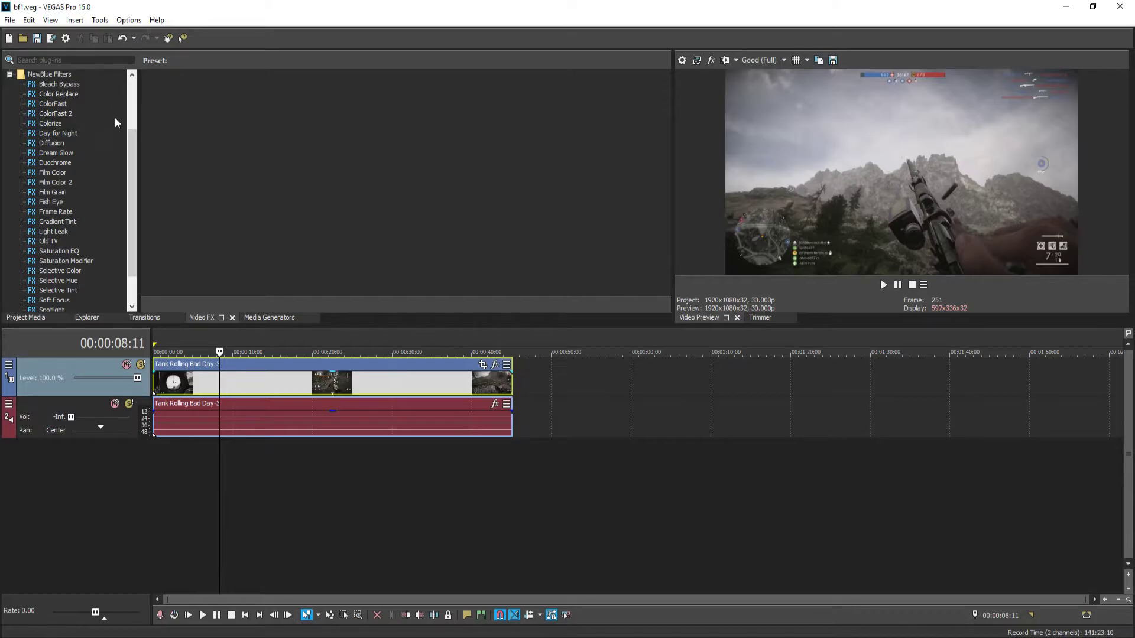
mouse_move(130, 140)
mouse_down()
mouse_move(131, 164)
mouse_move(139, 133)
mouse_up()
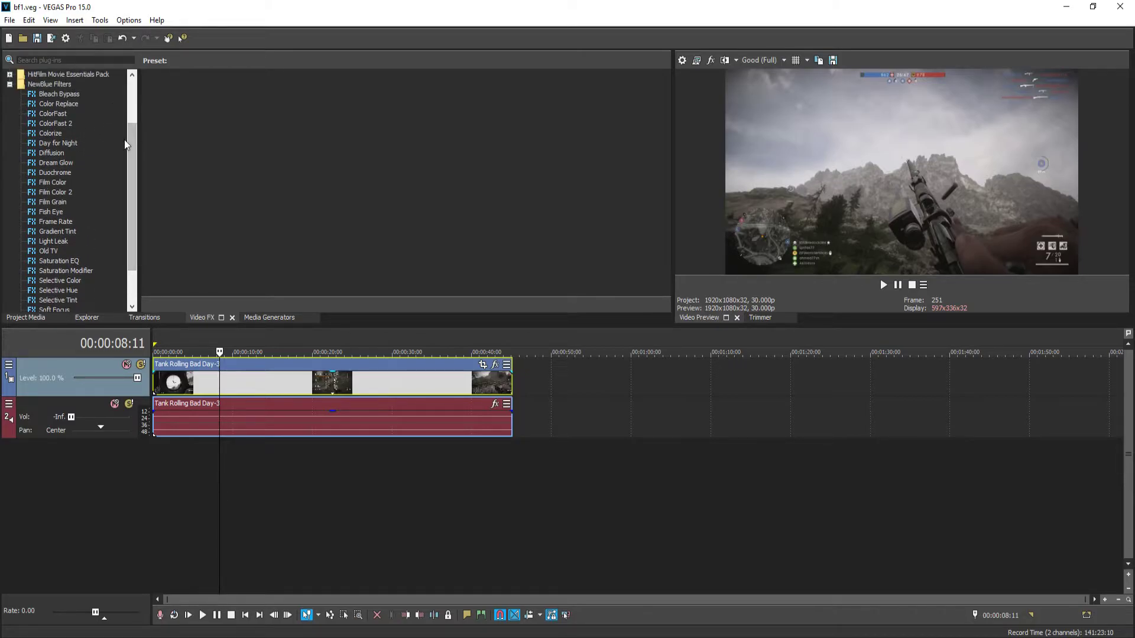
click(60, 94)
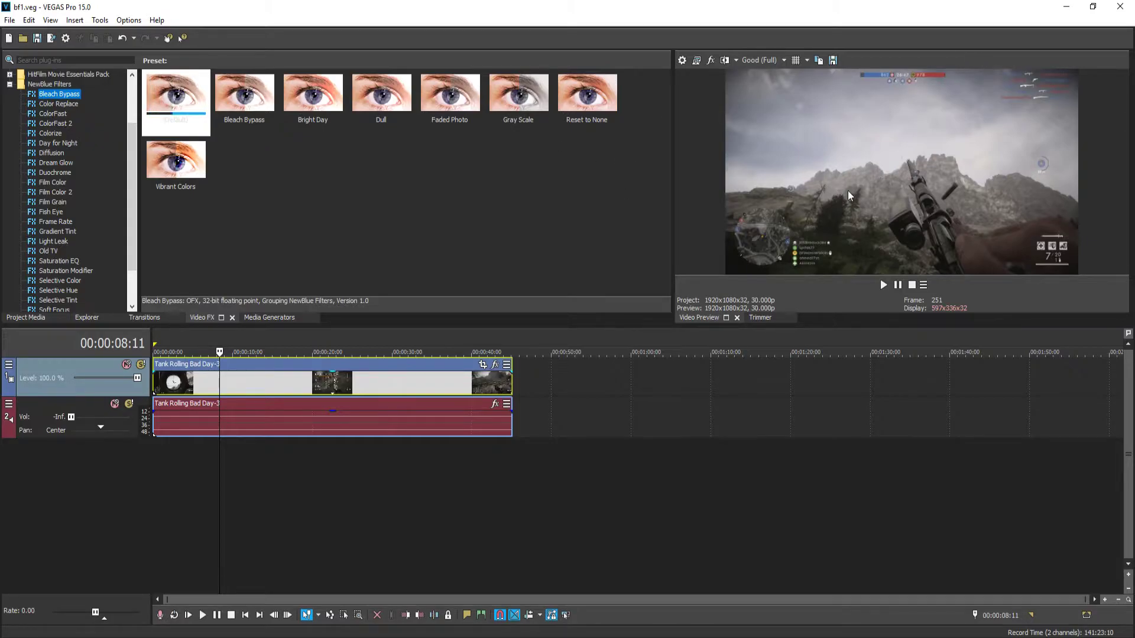
- Put the Bleach Bypass Bright Day preset on the Tank Rolling Bad Day-3 clip, with Light Curve at 57.82
click(314, 93)
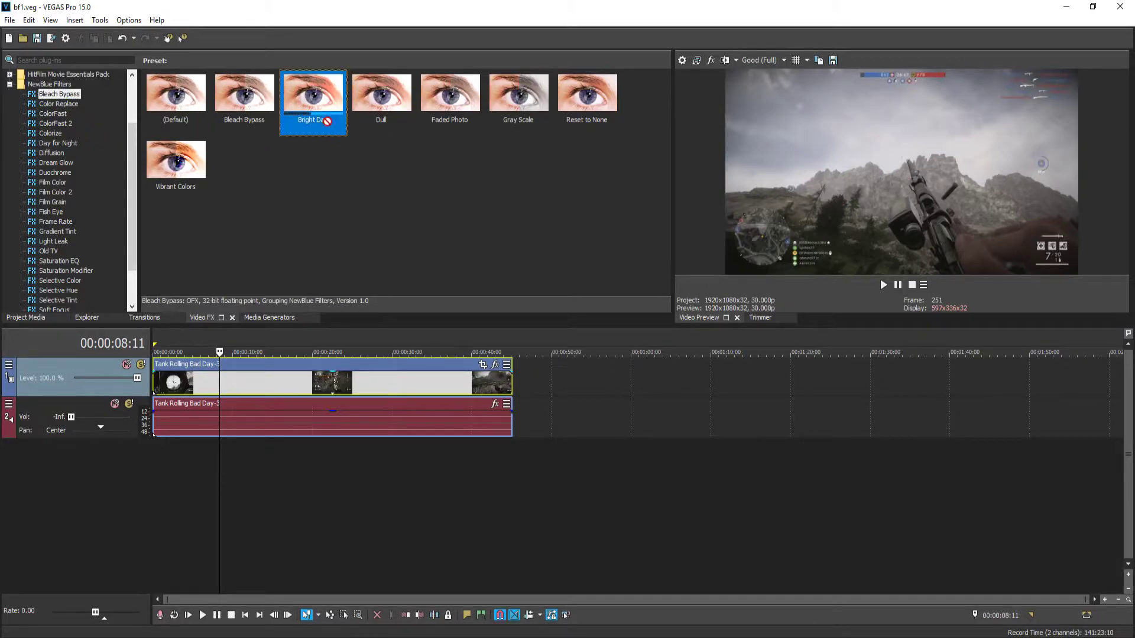
drag(320, 110, 334, 384)
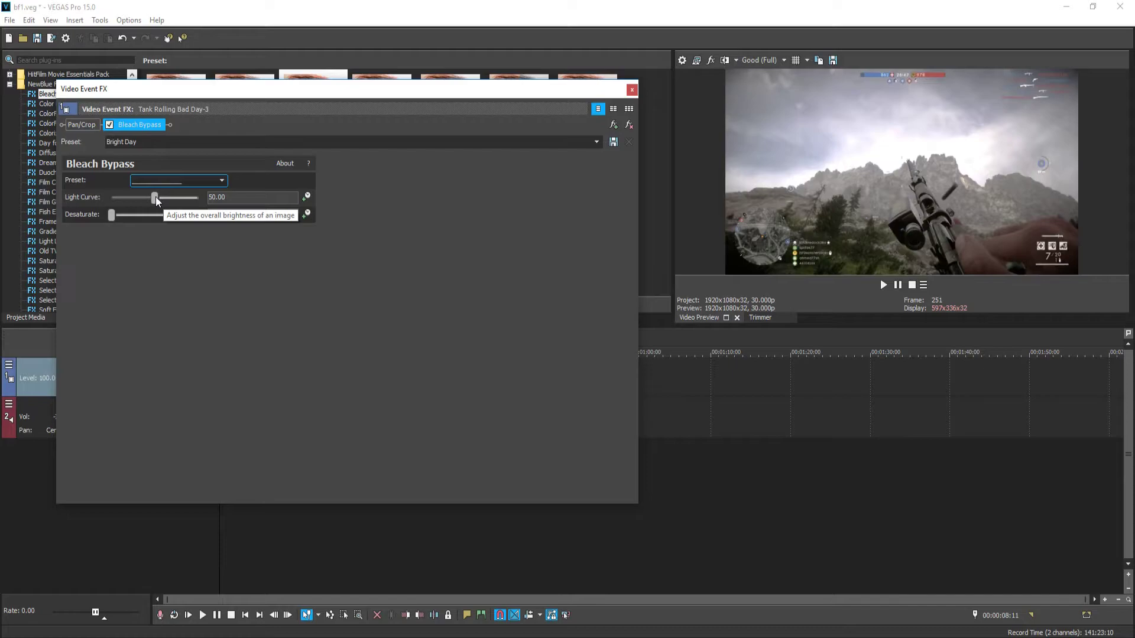
mouse_move(155, 197)
mouse_down()
mouse_move(187, 200)
mouse_move(135, 208)
mouse_move(160, 207)
mouse_up()
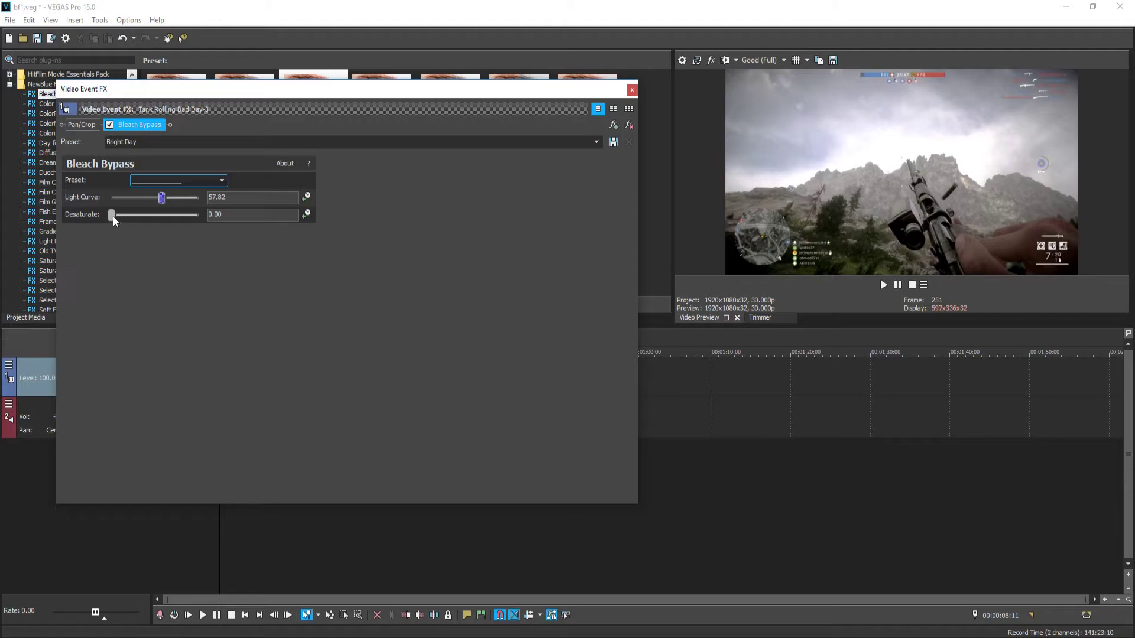
- Push Bleach Bypass desaturation up to 80, then remove Bleach Bypass from the clip
drag(113, 216, 150, 222)
drag(173, 221, 221, 233)
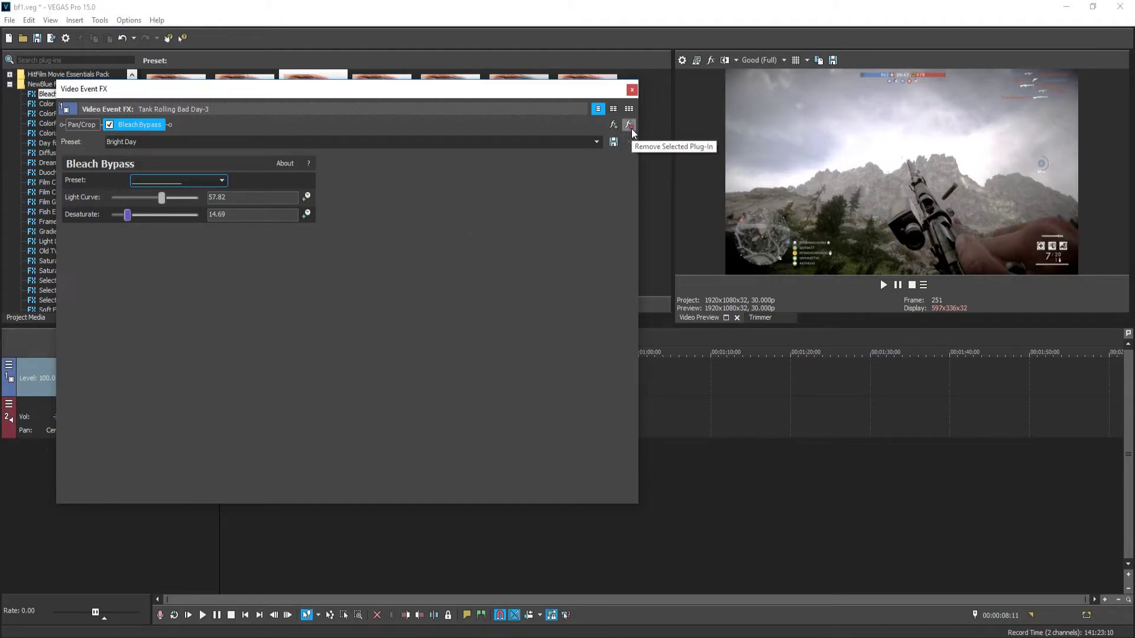
click(630, 125)
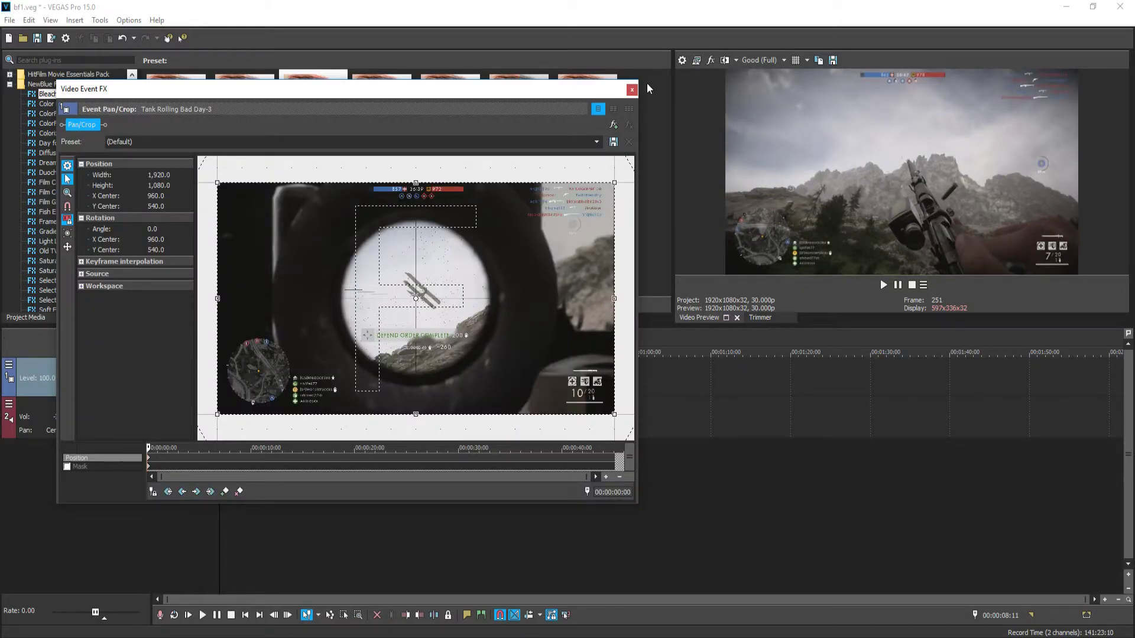
click(631, 90)
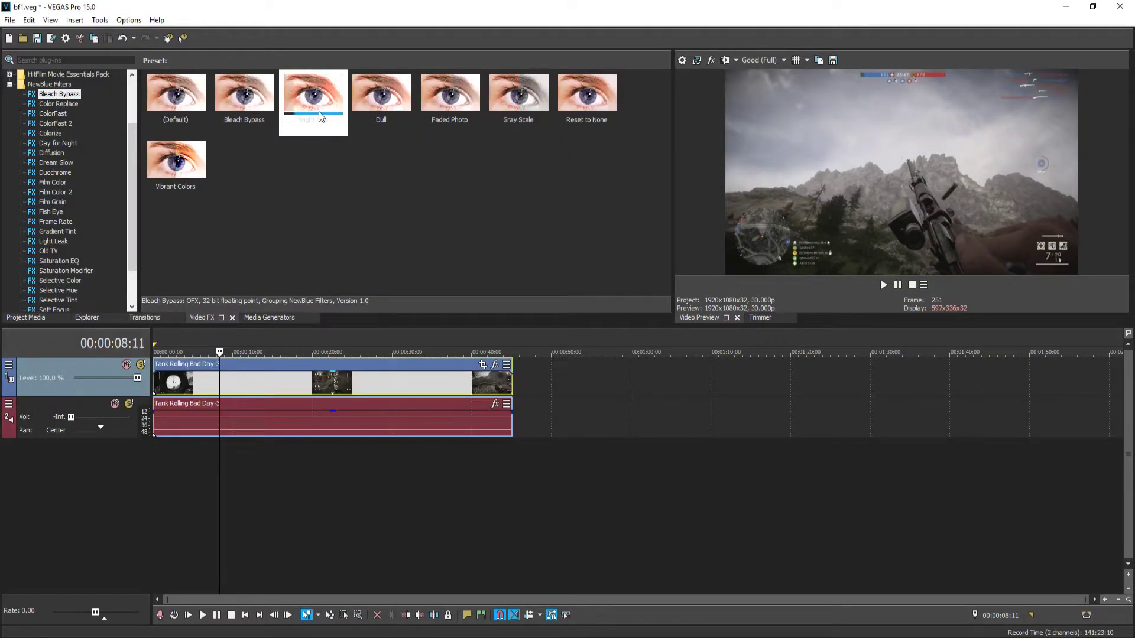
click(65, 105)
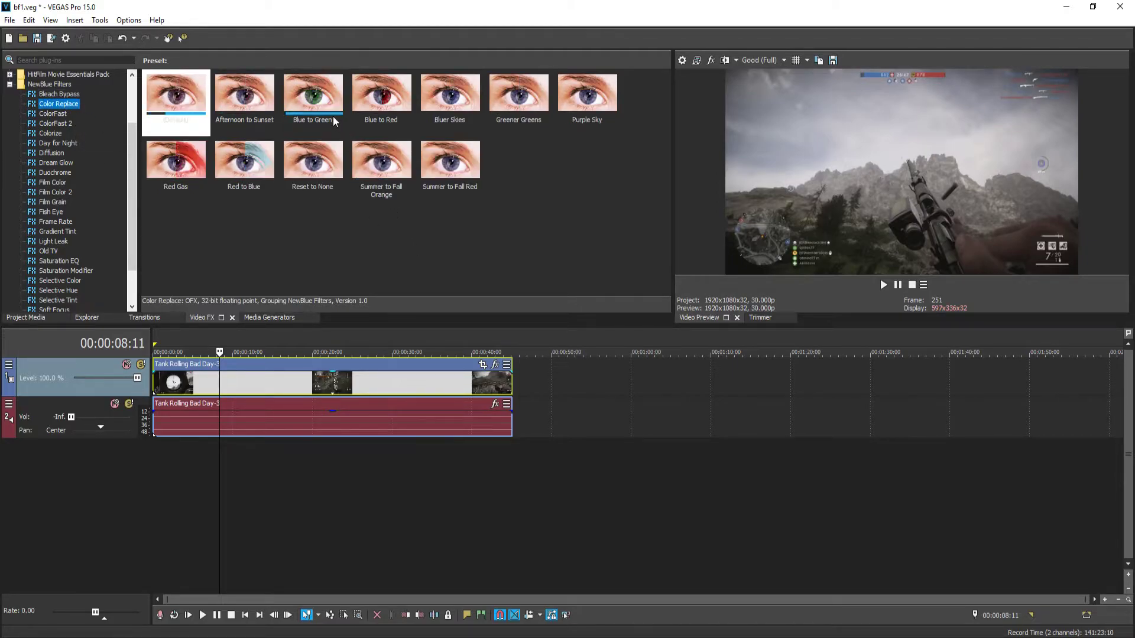
- Drop the Color Replace Blue to Green preset onto the clip, turning the sky green
drag(318, 97, 375, 385)
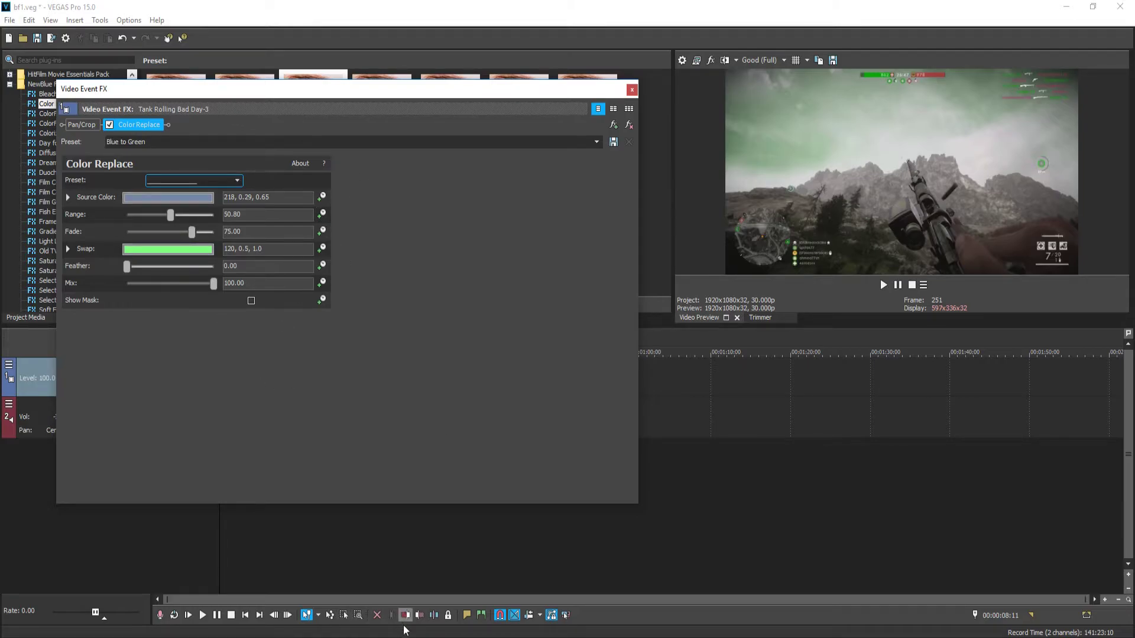
click(413, 548)
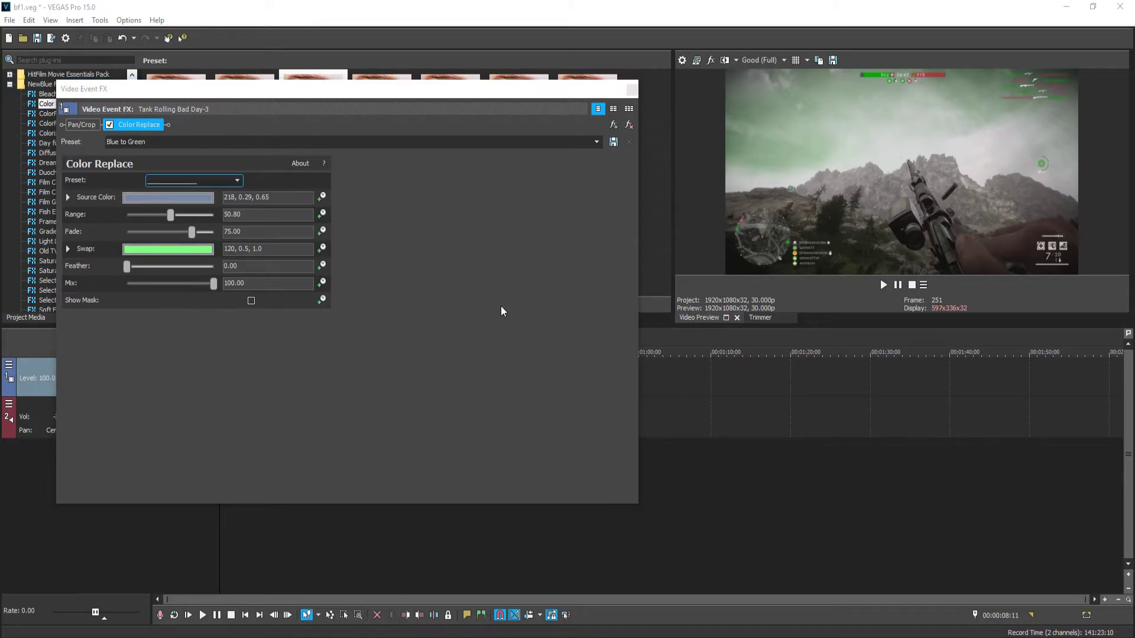
- Remove the Blue to Green Color Replace and apply the Bluer Skies preset instead
click(344, 97)
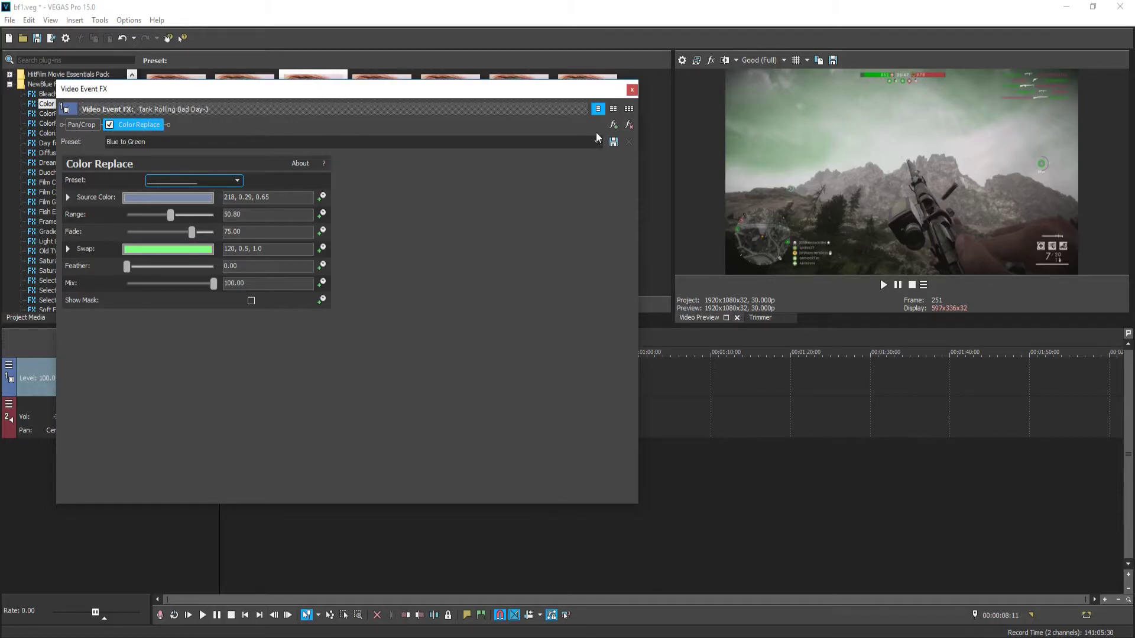
click(628, 125)
click(632, 90)
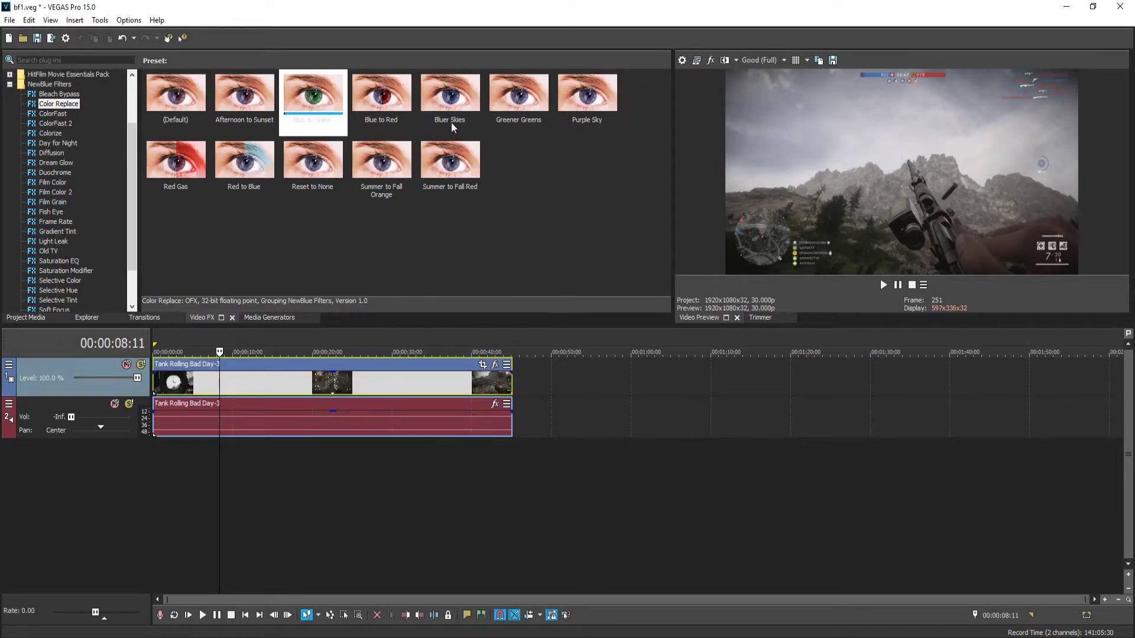
drag(452, 101, 399, 385)
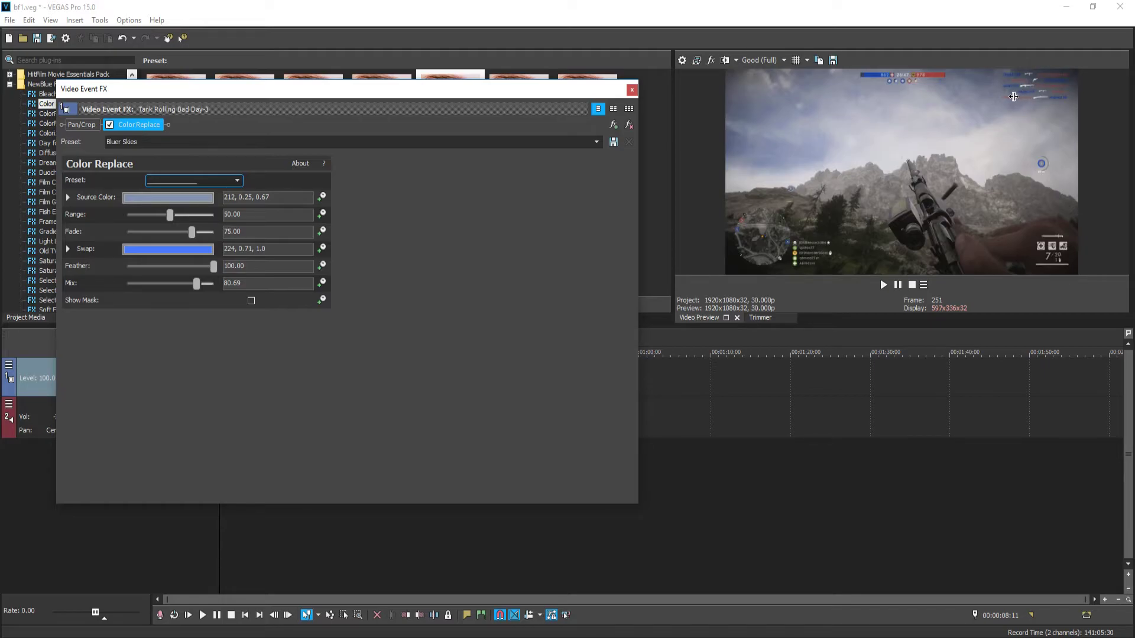
click(631, 89)
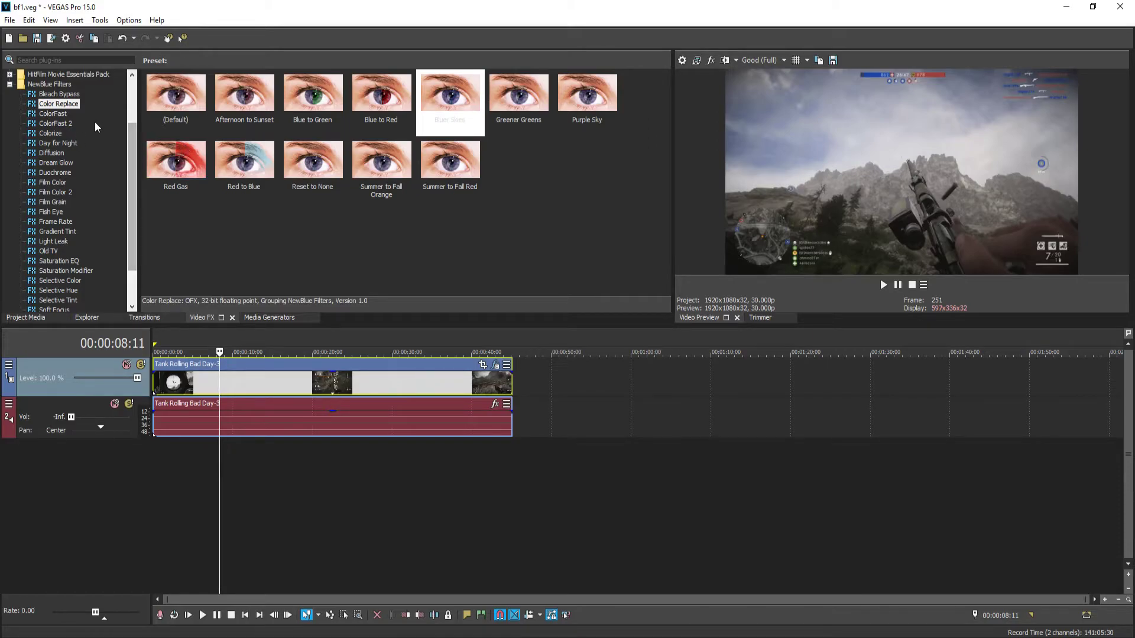
- Drop the ColorFast 2 Poison Ivy preset onto the gameplay clip
click(62, 122)
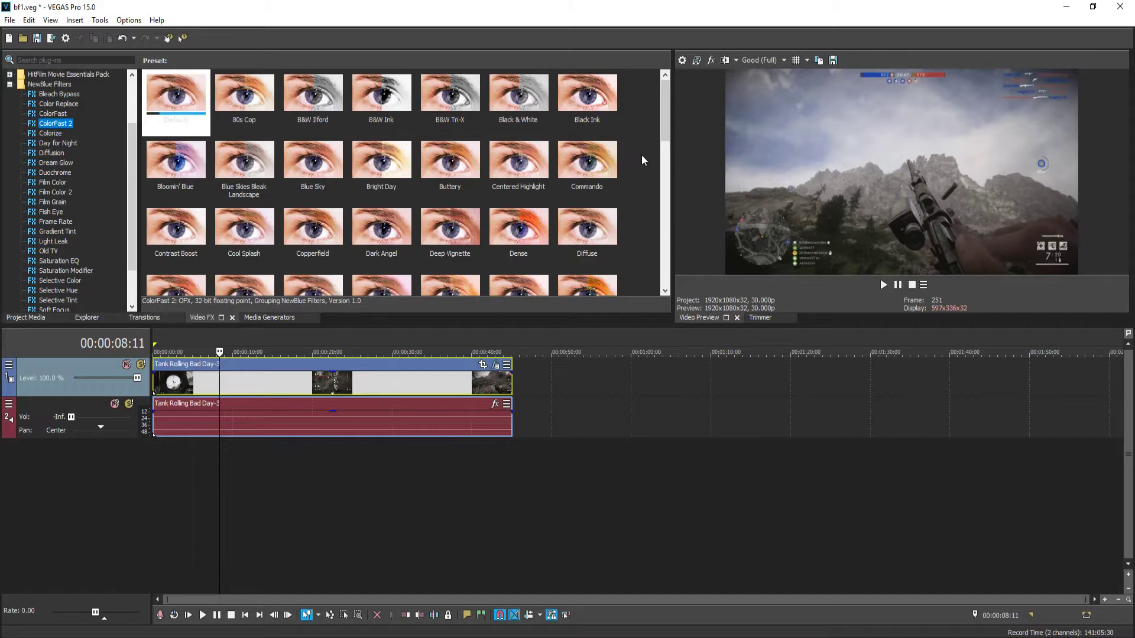
scroll(641, 155, down, 2)
scroll(633, 198, down, 3)
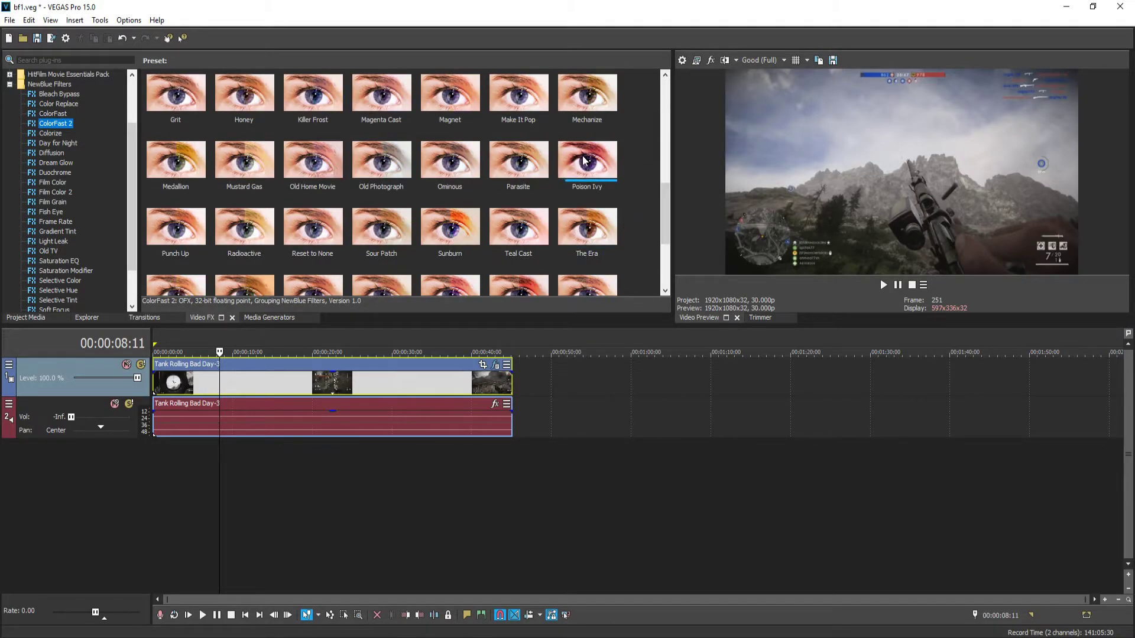
drag(587, 161, 395, 386)
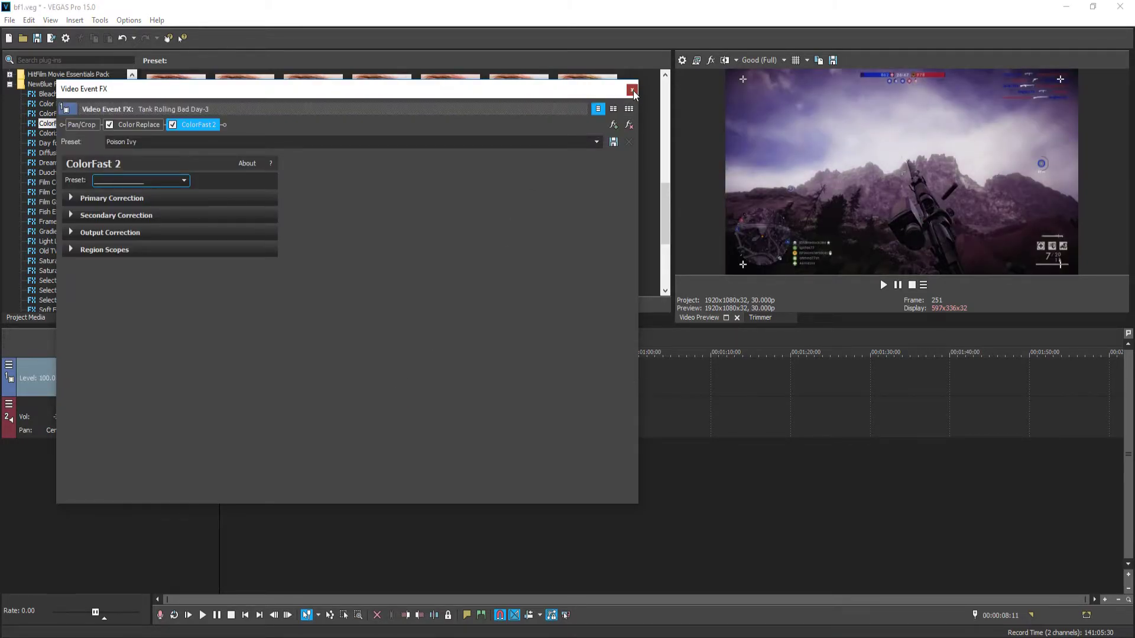
click(631, 89)
- Scrub the timeline from around eight seconds to preview the purple-tinted footage
click(264, 456)
click(241, 459)
click(219, 458)
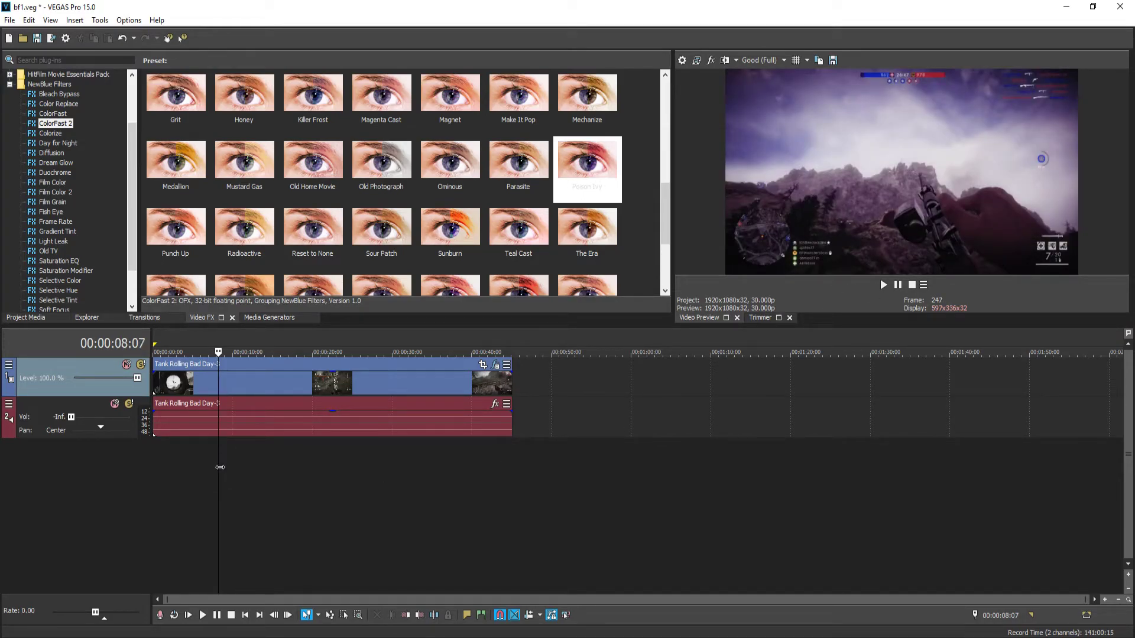
drag(221, 467, 245, 473)
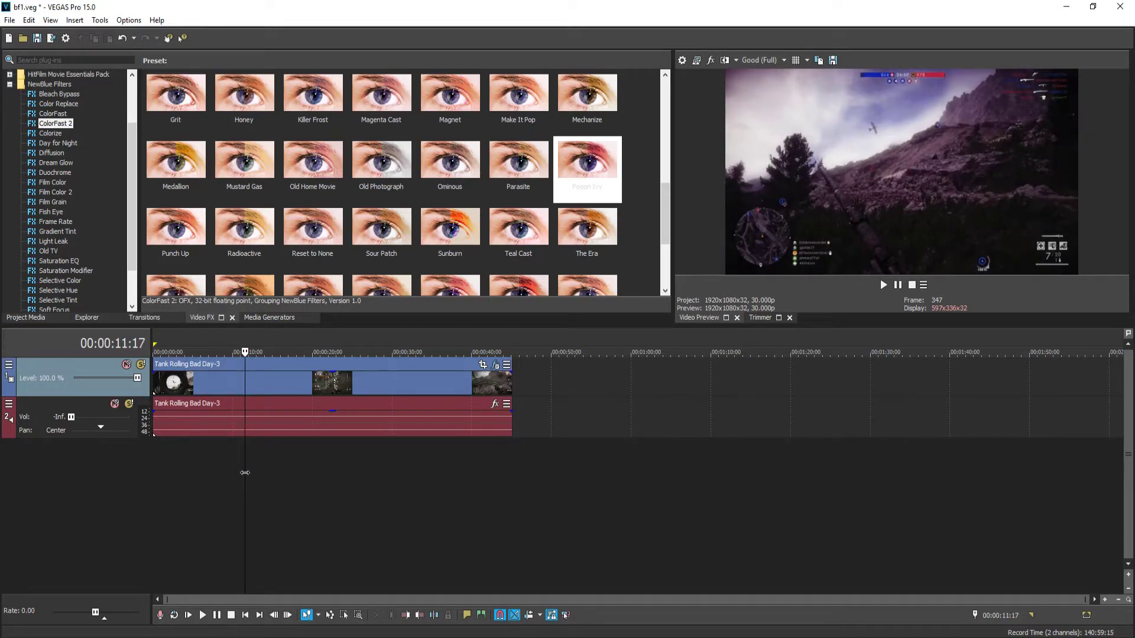
- Play the Poison Ivy look, pause, and return the playhead to 00:00:12:29
click(202, 615)
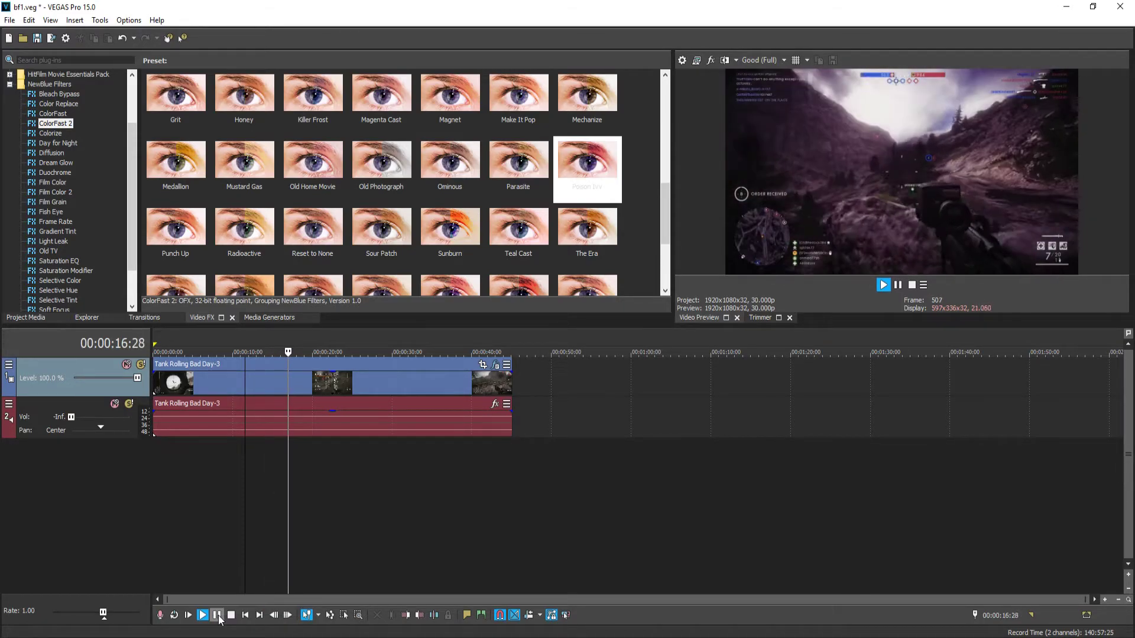
click(217, 615)
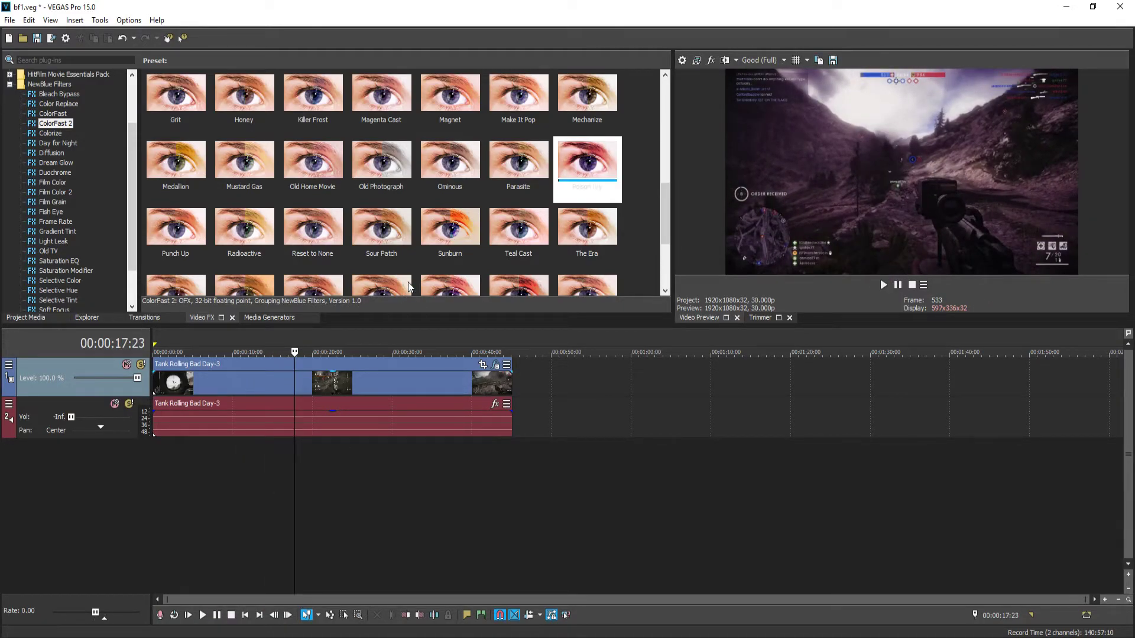
click(278, 456)
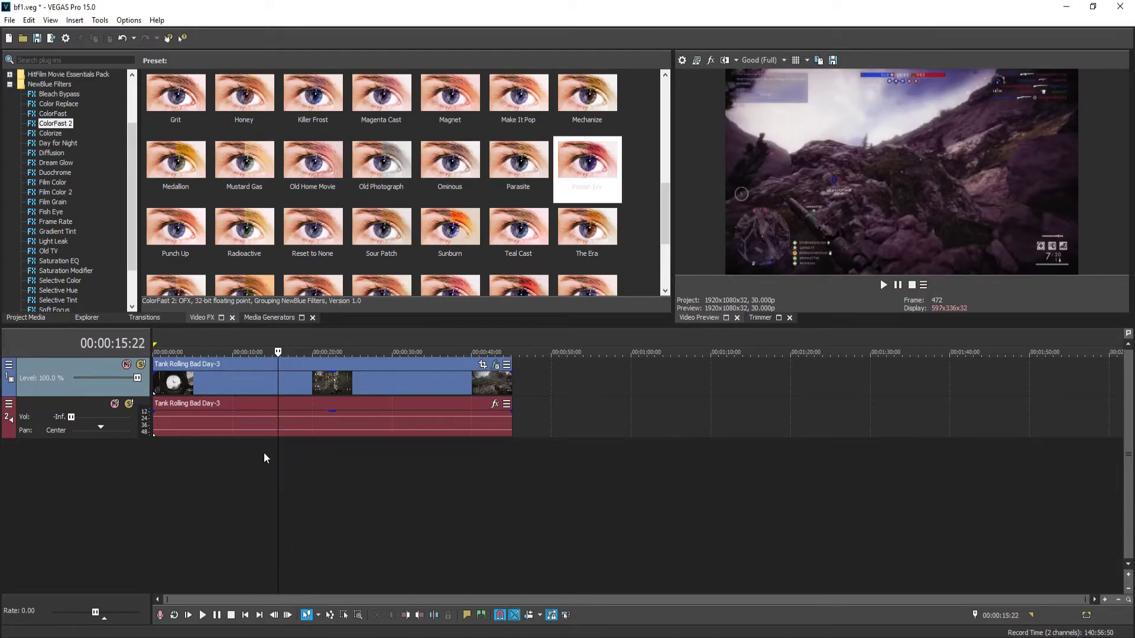
click(263, 453)
click(256, 456)
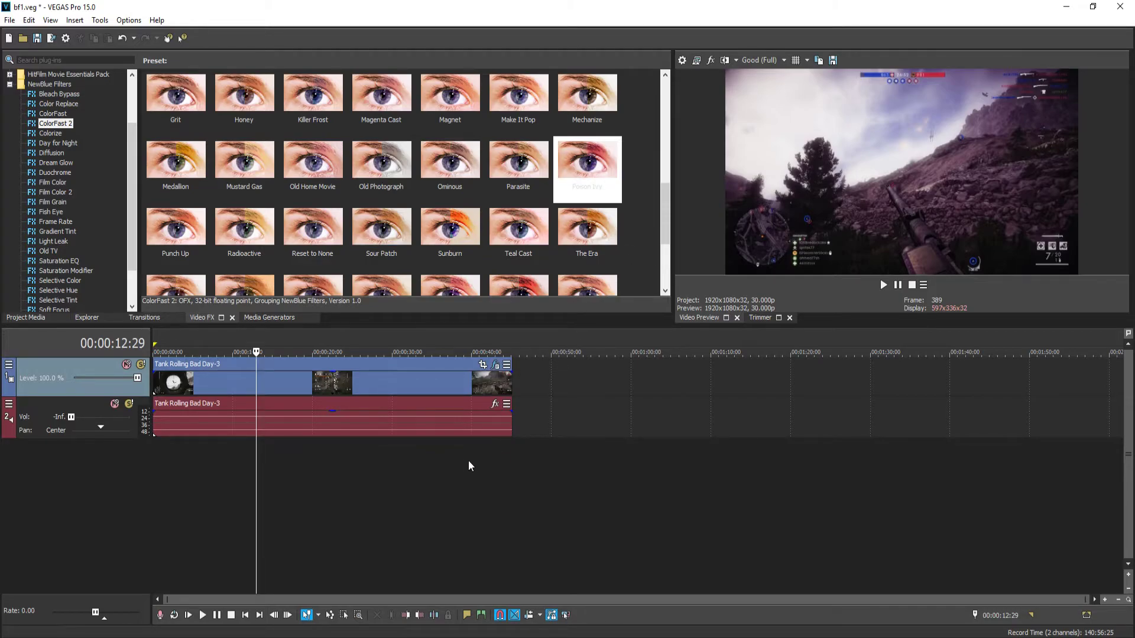
- Remove ColorFast 2 from the clip's effect chain, restoring normal colours
click(495, 368)
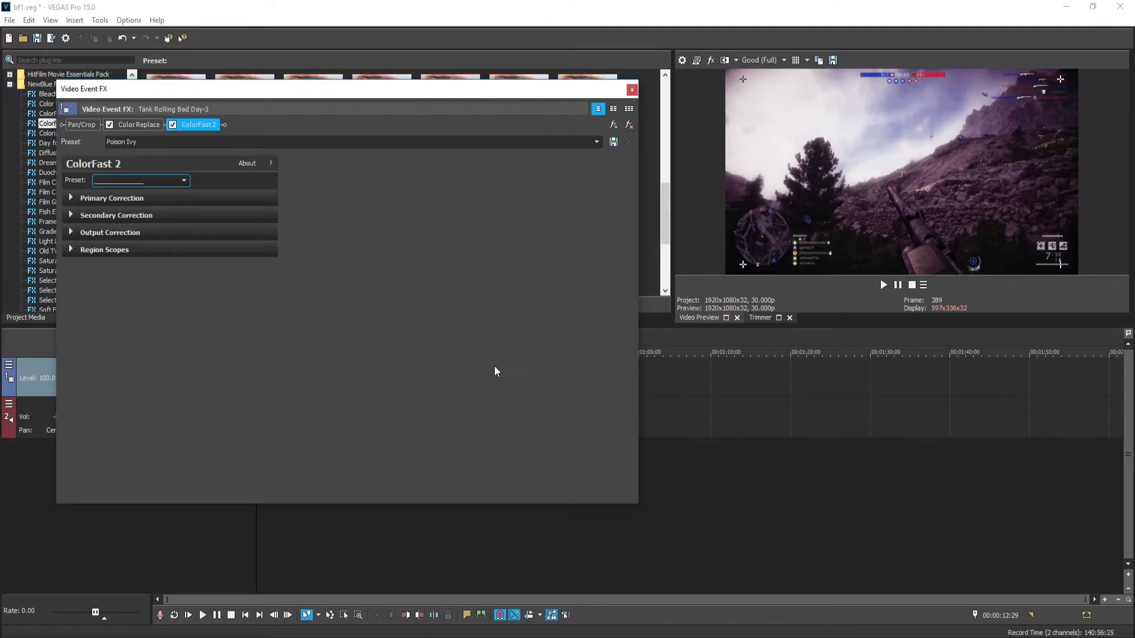
click(630, 126)
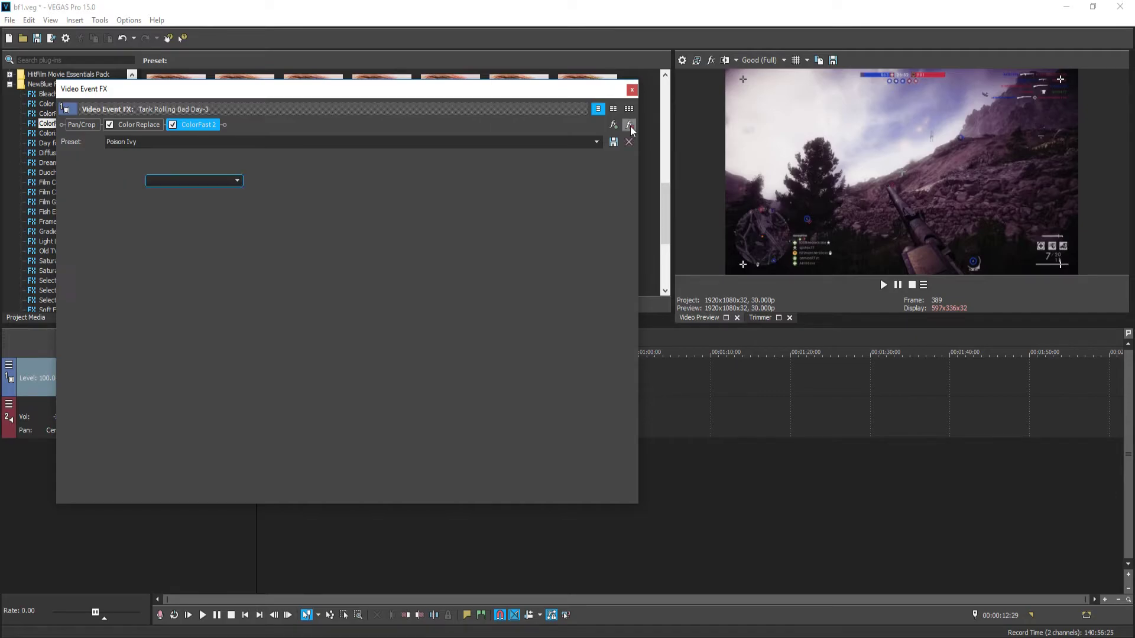
click(631, 89)
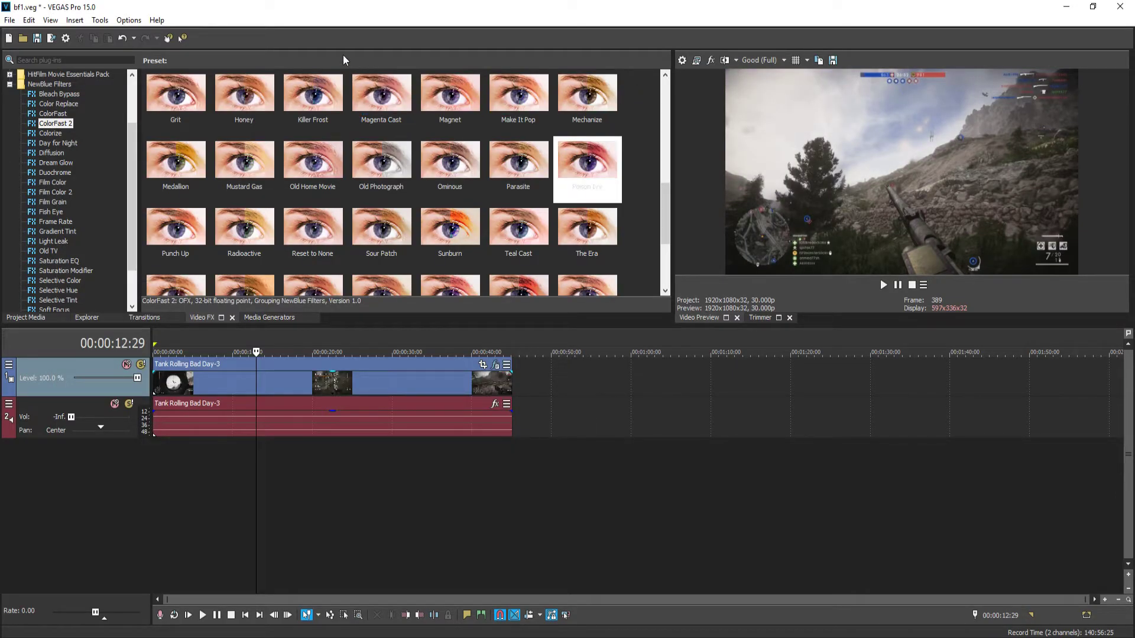
click(66, 143)
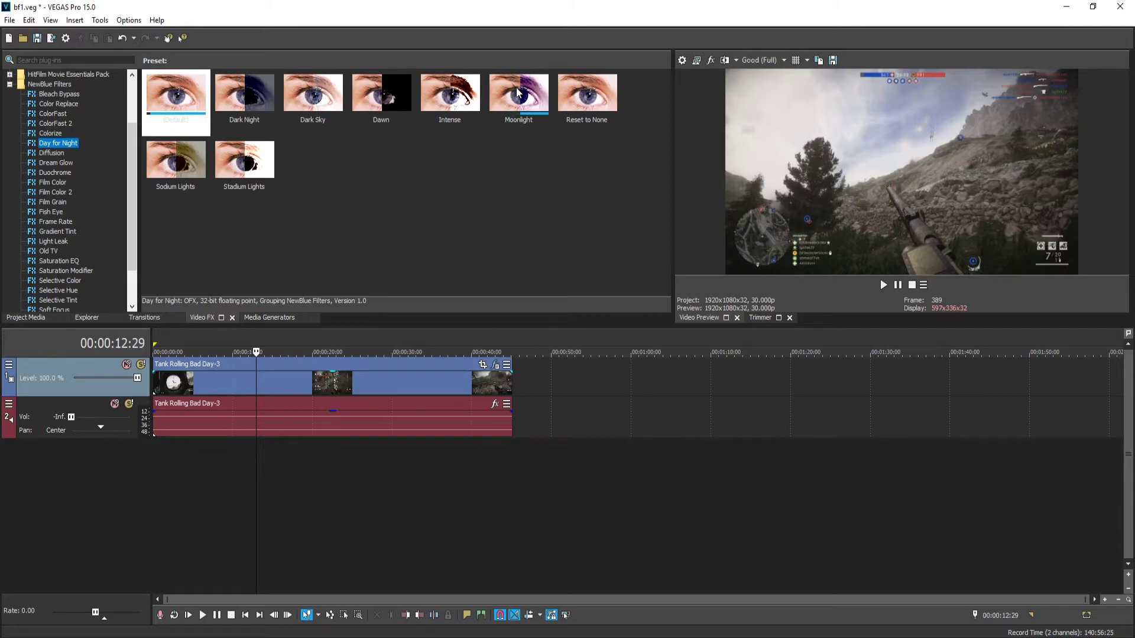
- Drop the Day for Night Moonlight preset onto the clip for a dark blue night look
drag(517, 93, 413, 392)
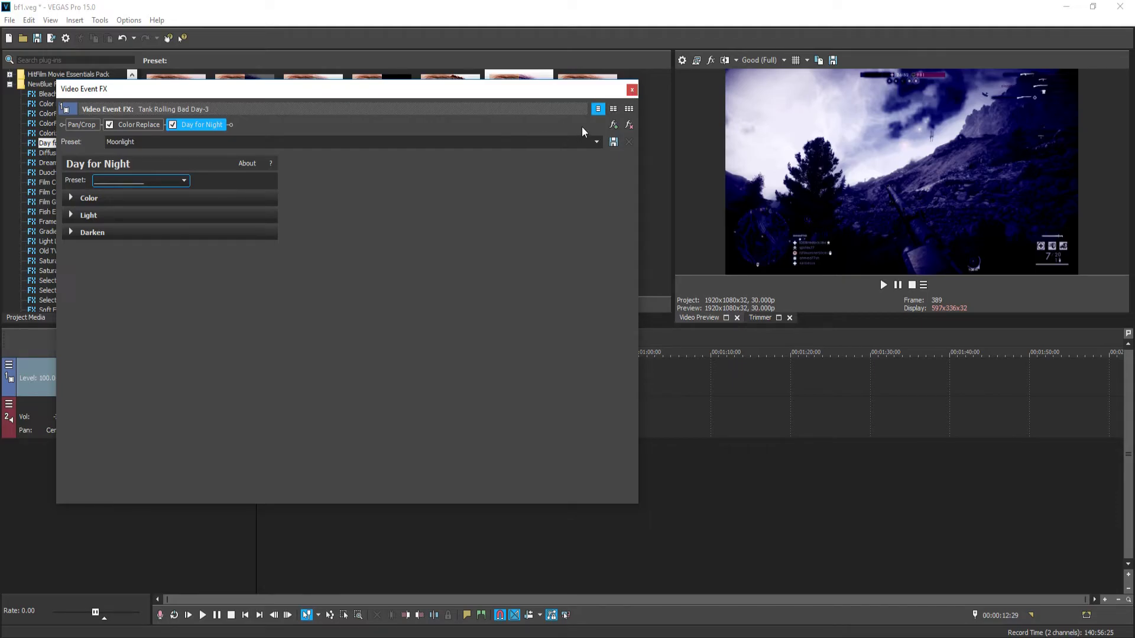
- Remove Day for Night and apply the Film Color Ice preset to the clip
click(628, 125)
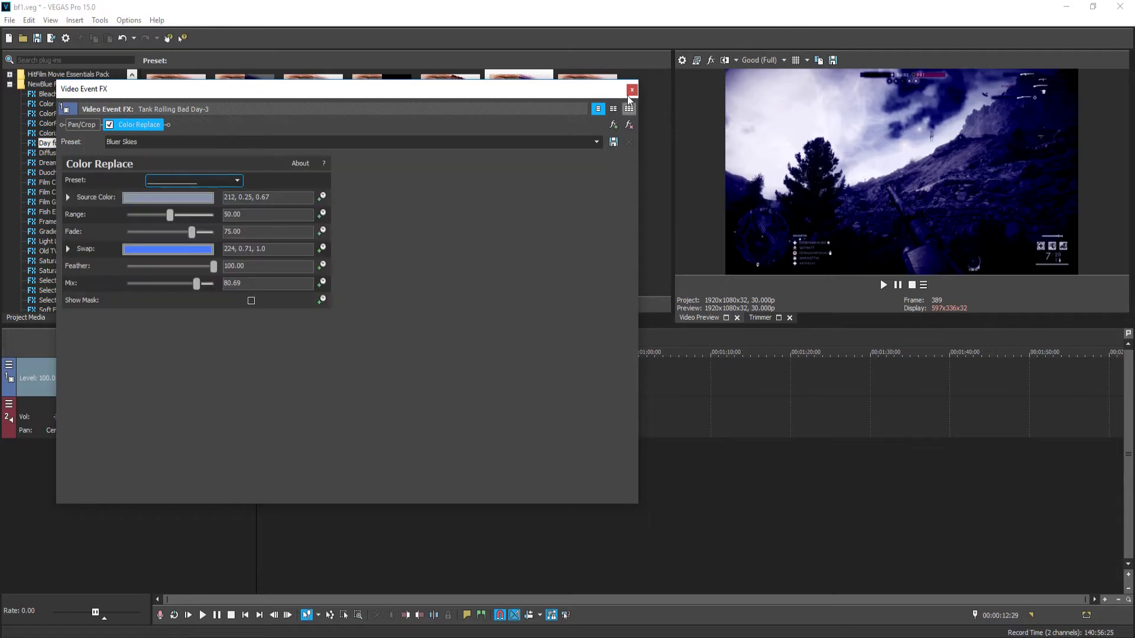
click(632, 89)
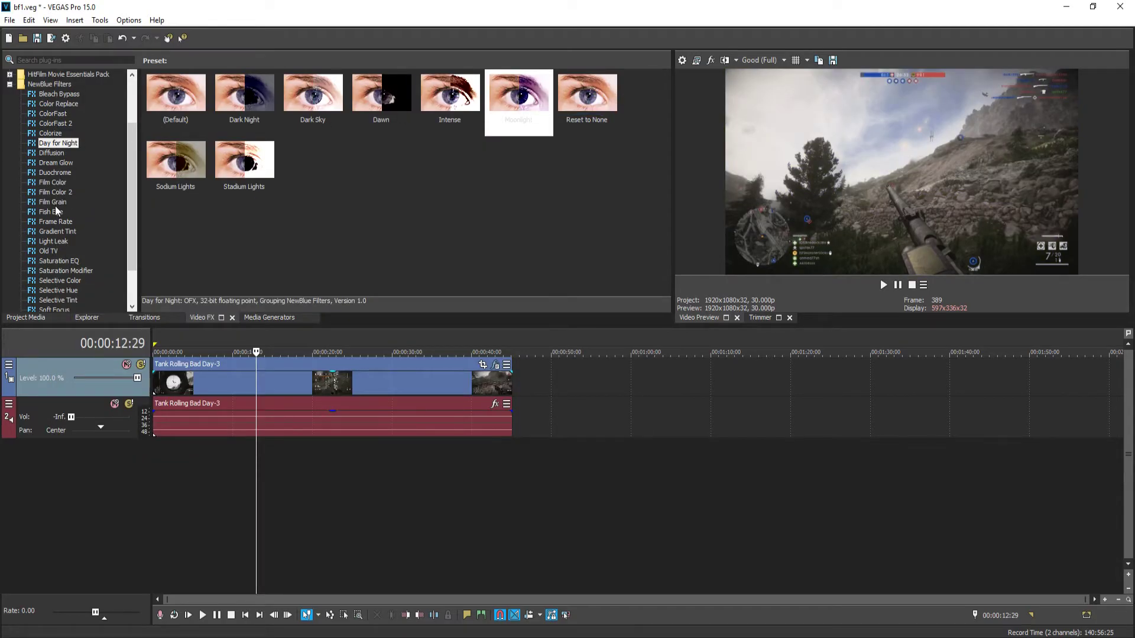
click(62, 183)
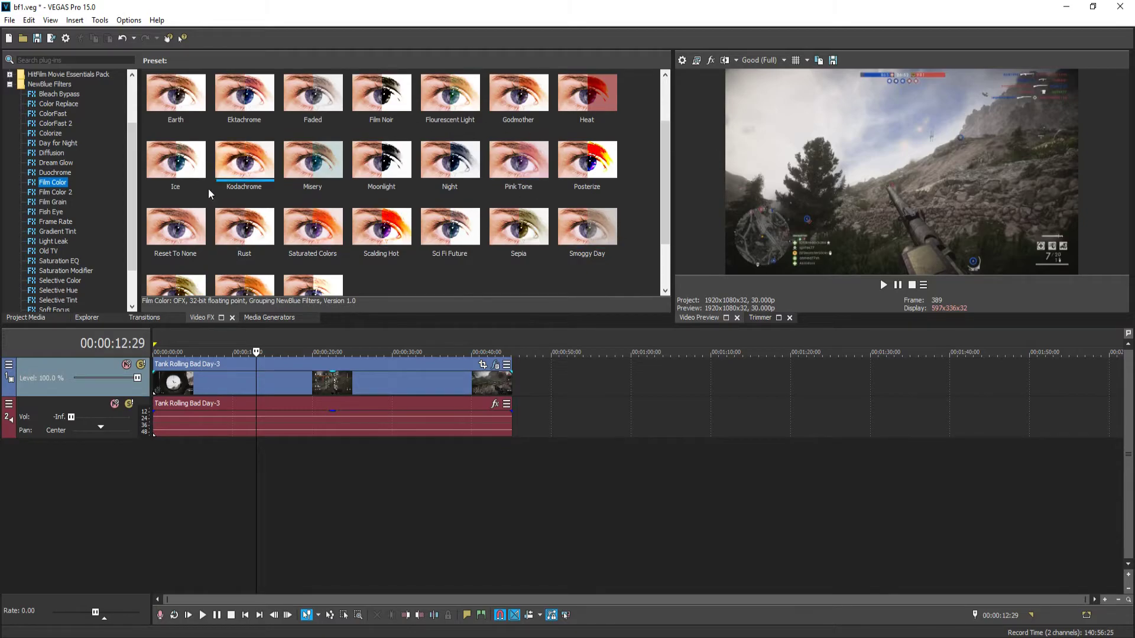
drag(176, 168, 392, 380)
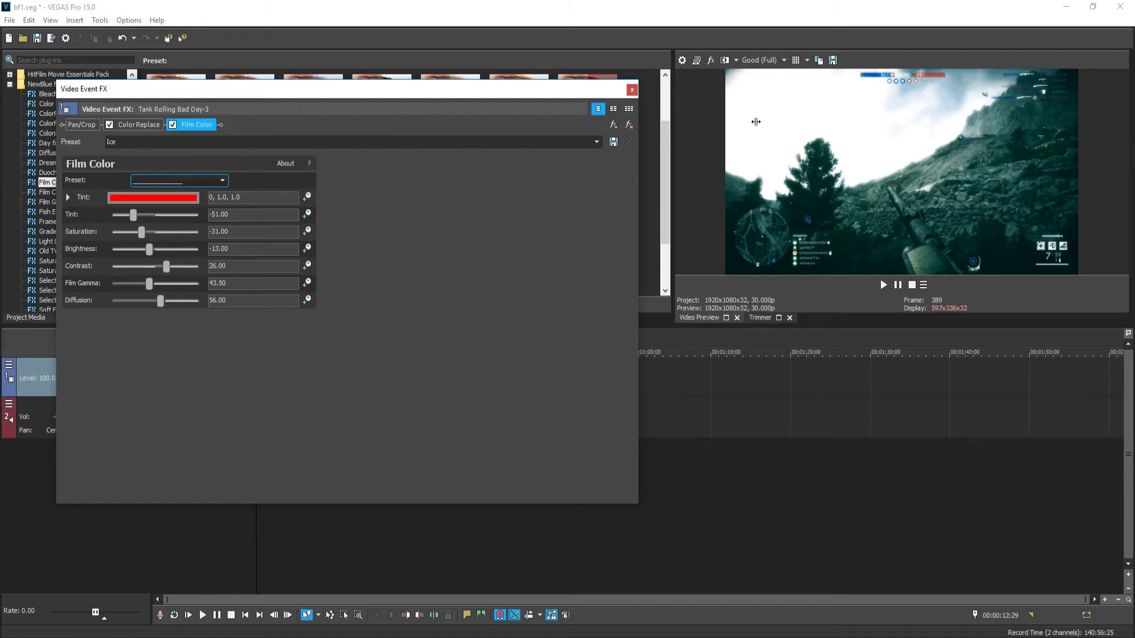
- Remove the Film Color effect and bring up the Fish Eye presets
click(629, 124)
click(632, 88)
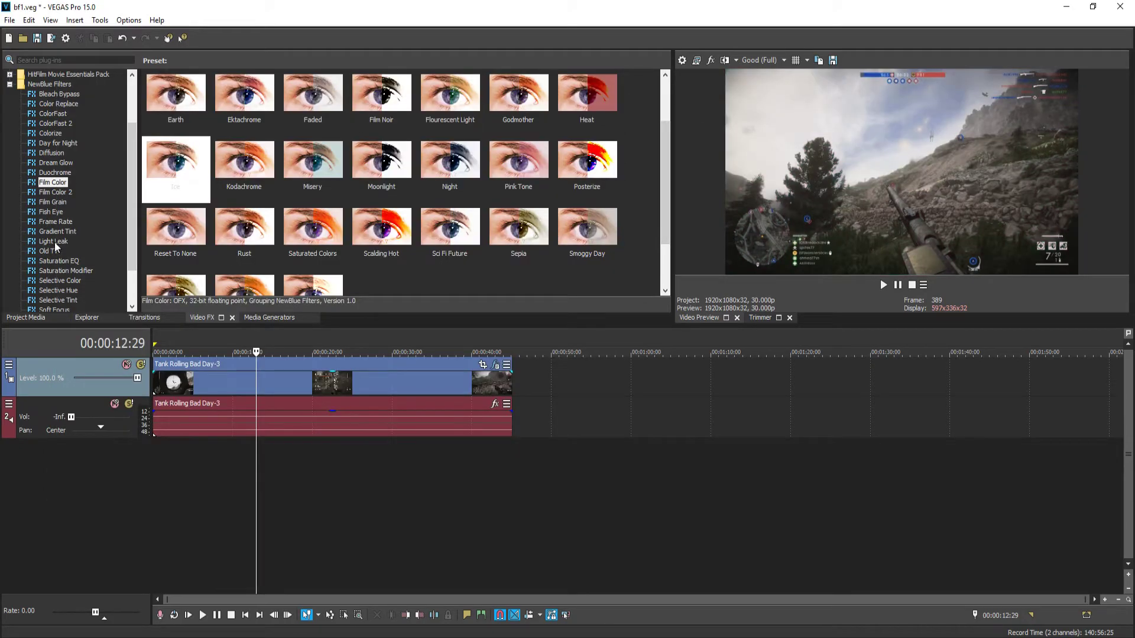
scroll(57, 239, down, 1)
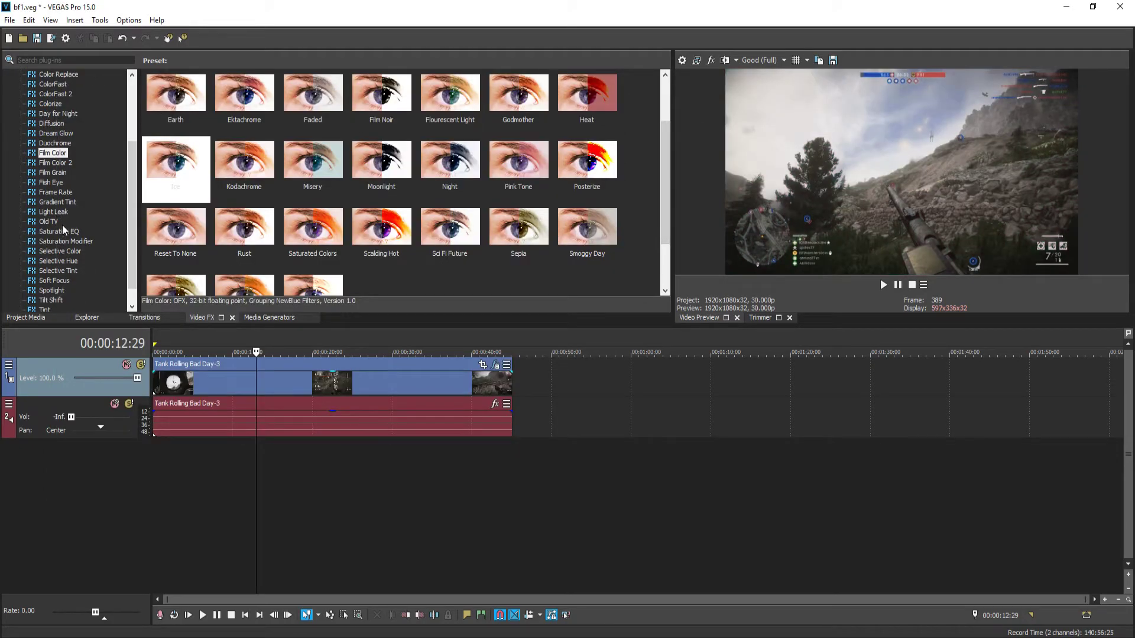
click(55, 183)
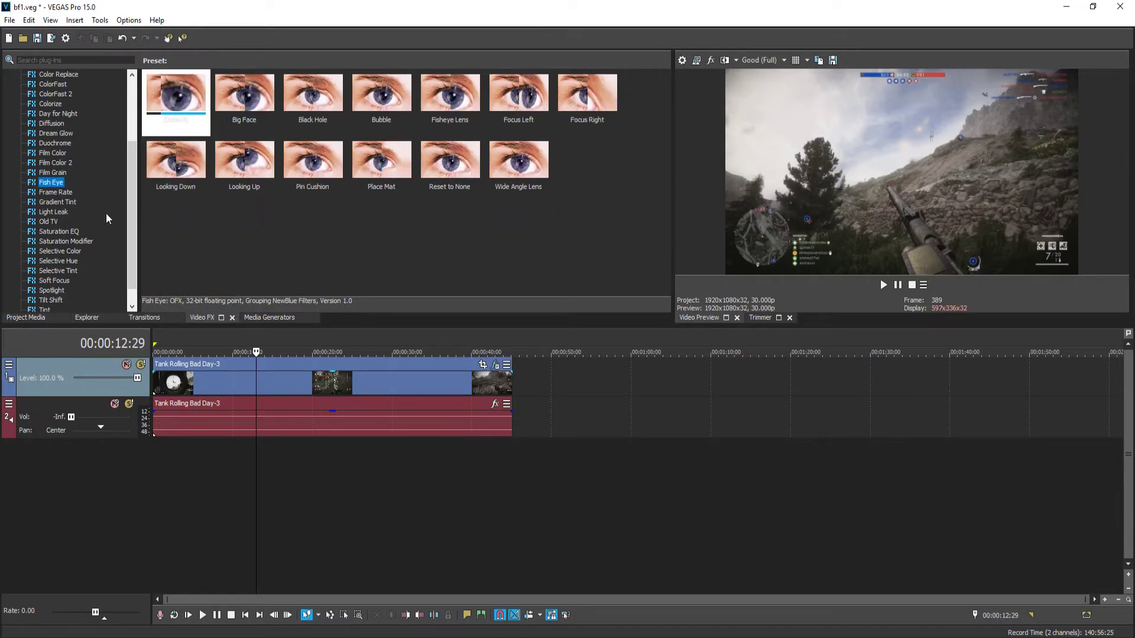
- Apply the Fish Eye Big Face preset, then remove both Fish Eye and Color Replace from the clip
drag(244, 94, 425, 393)
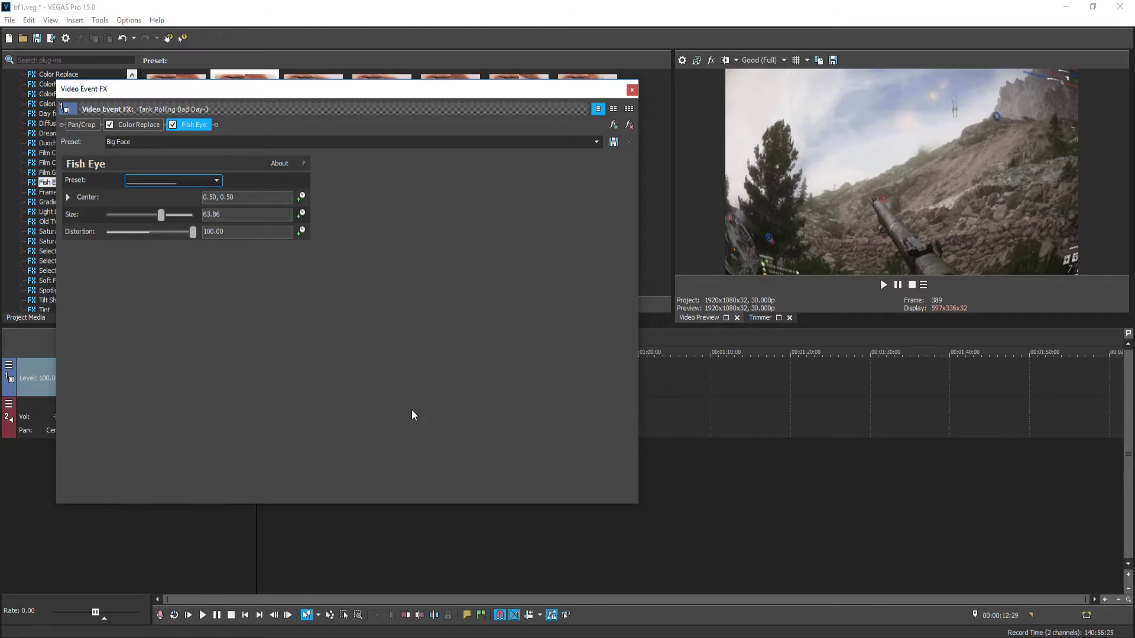
click(628, 124)
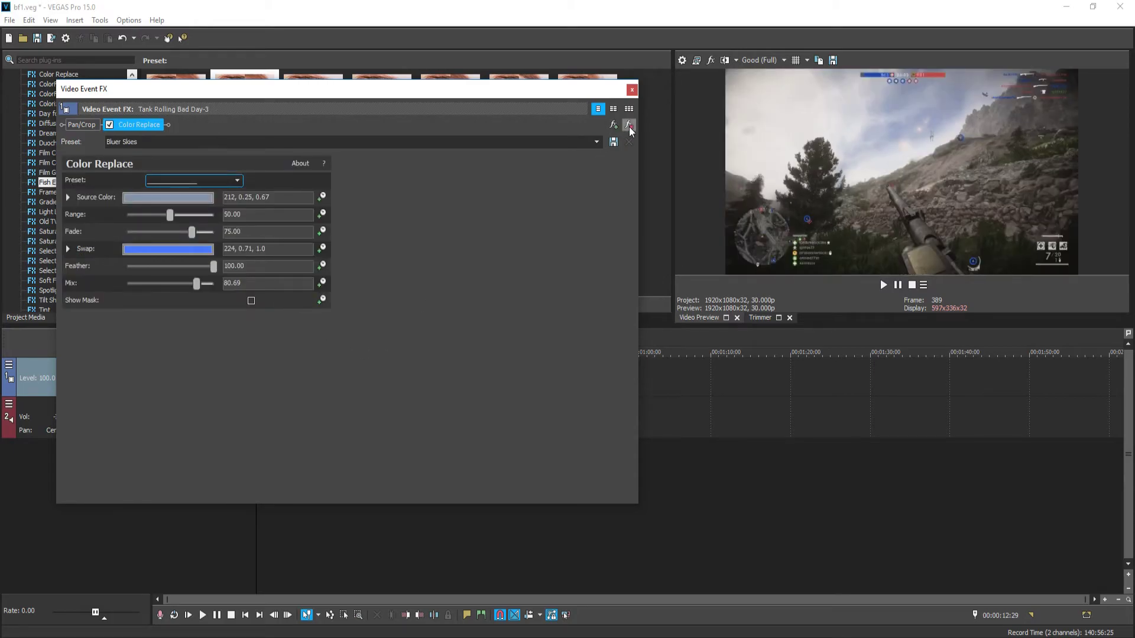
click(628, 125)
click(634, 93)
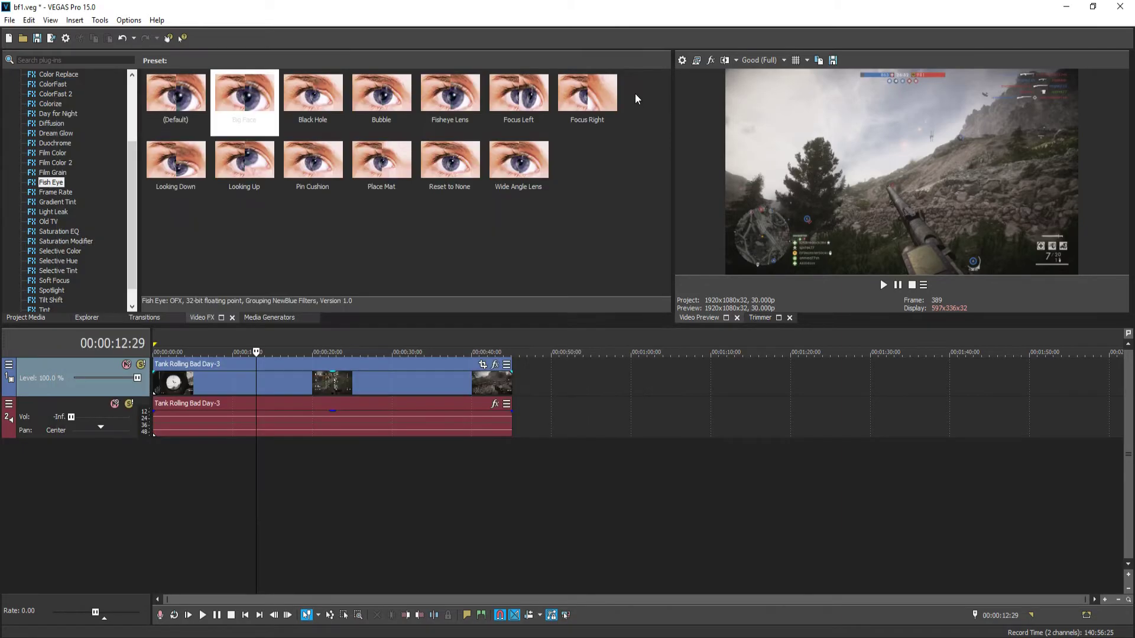
- Try the Light Leak Ice Fall preset on the clip, then remove Light Leak
click(57, 212)
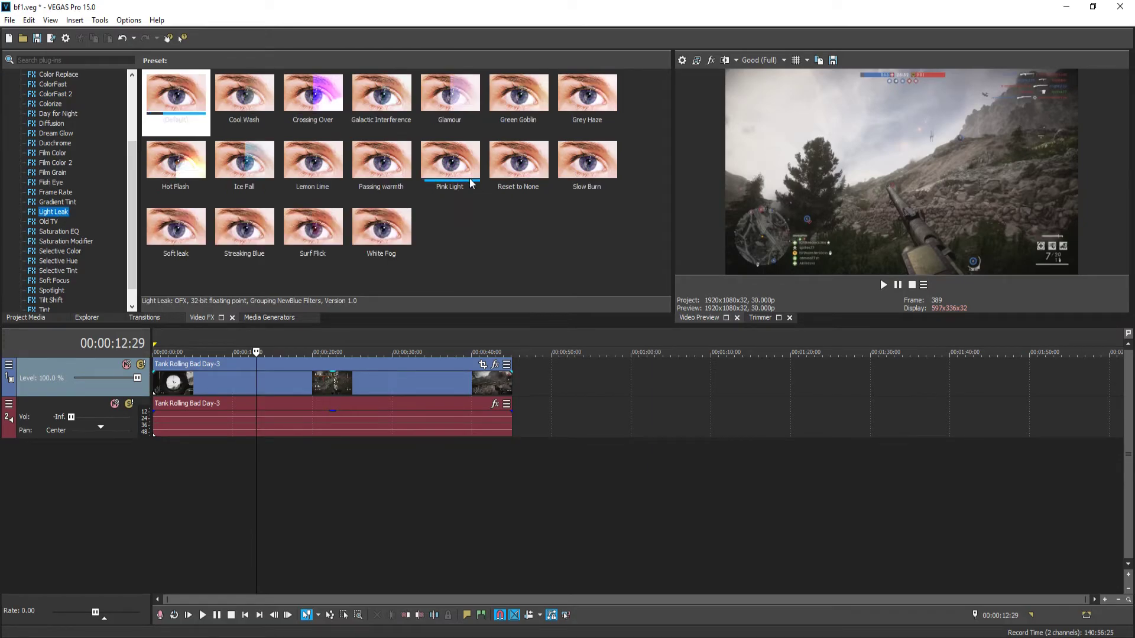
drag(244, 160, 429, 385)
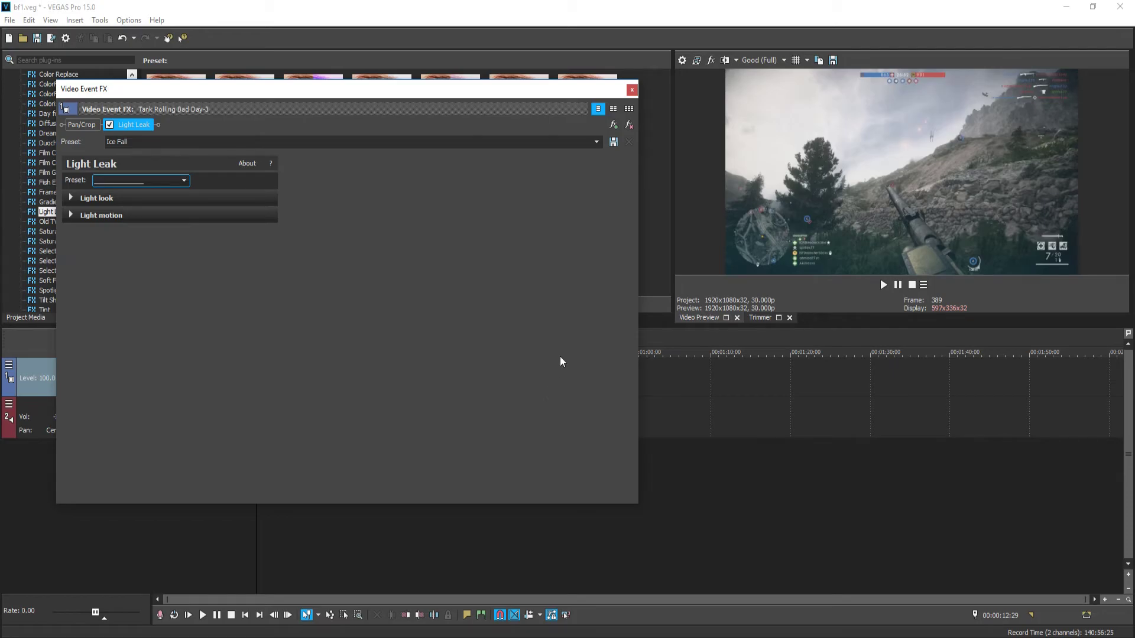
click(629, 125)
click(631, 90)
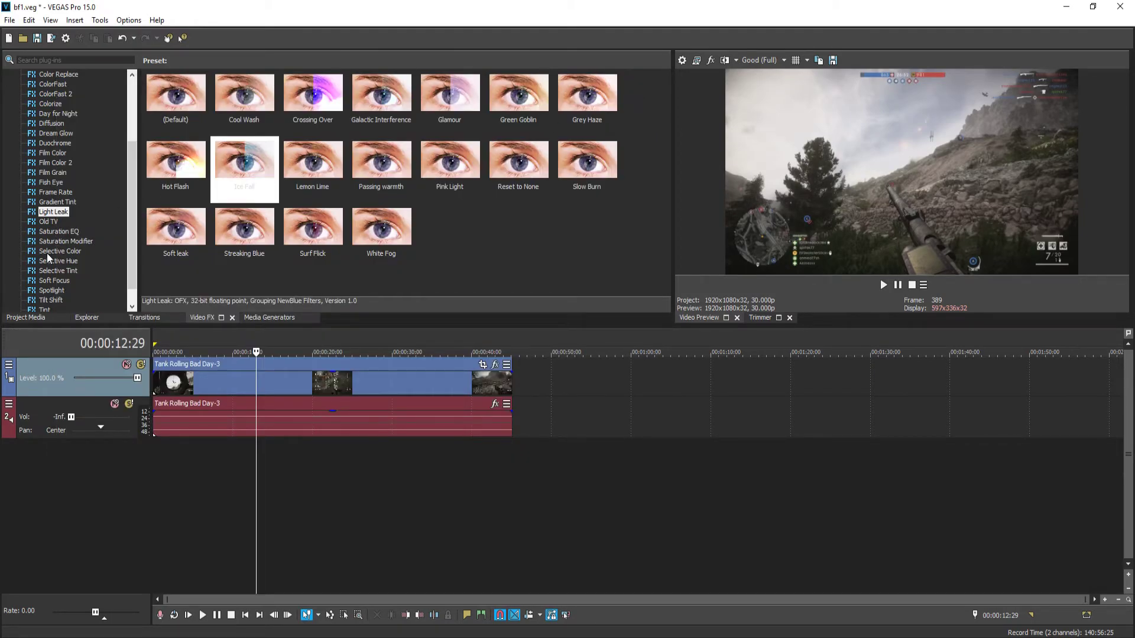
- Apply the Selective Color Dull Day and Tint Night Vision presets to the gameplay clip
scroll(54, 250, down, 1)
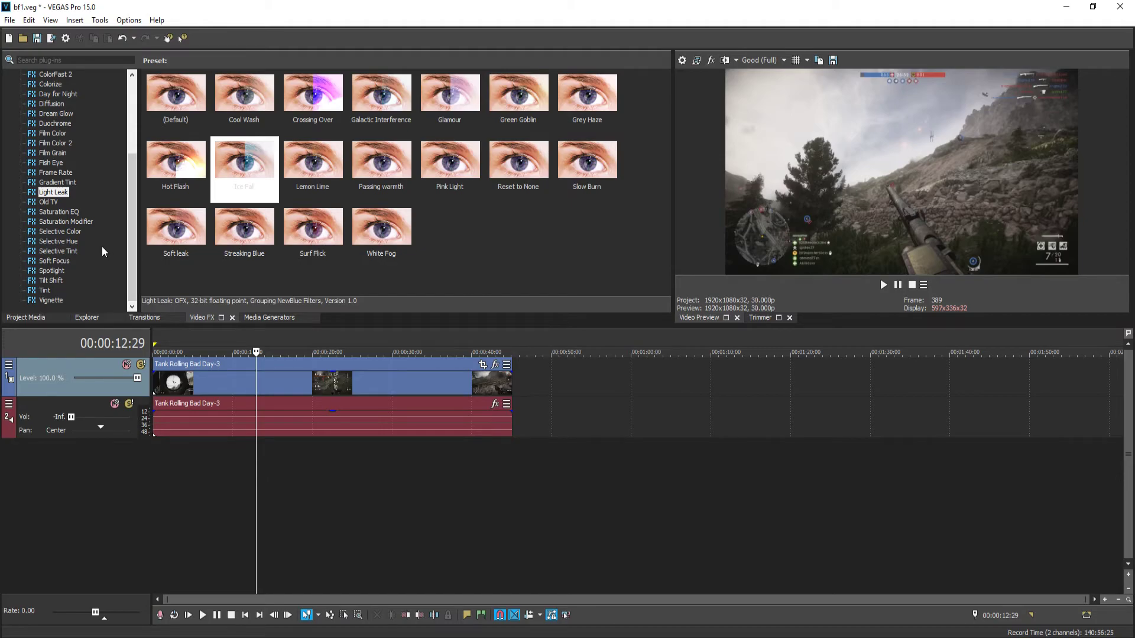
click(57, 232)
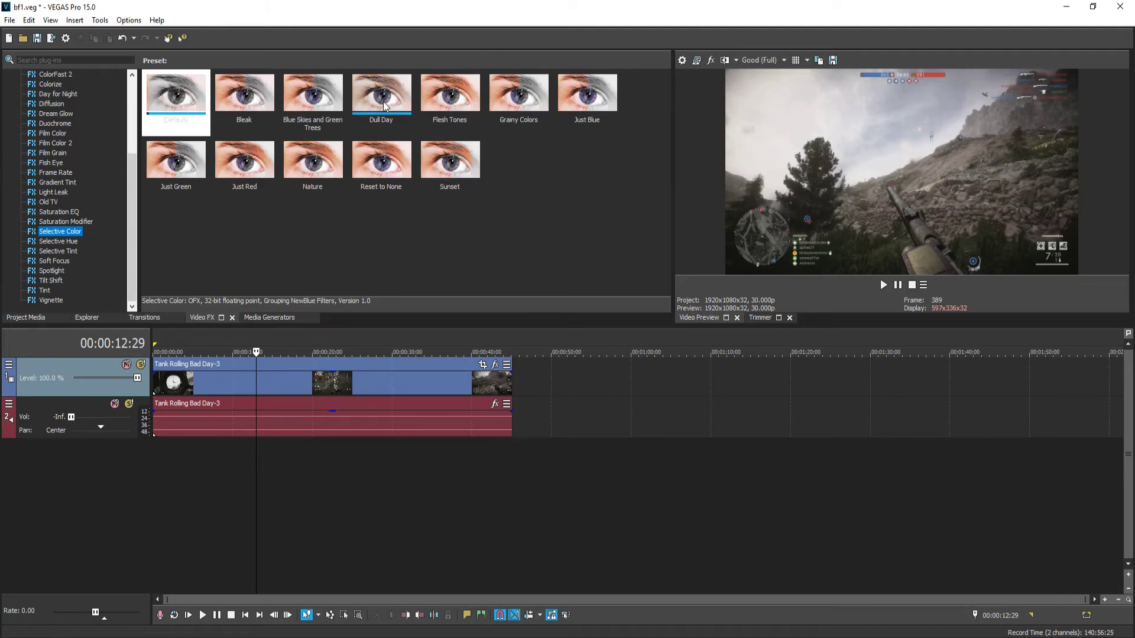
drag(383, 99, 441, 390)
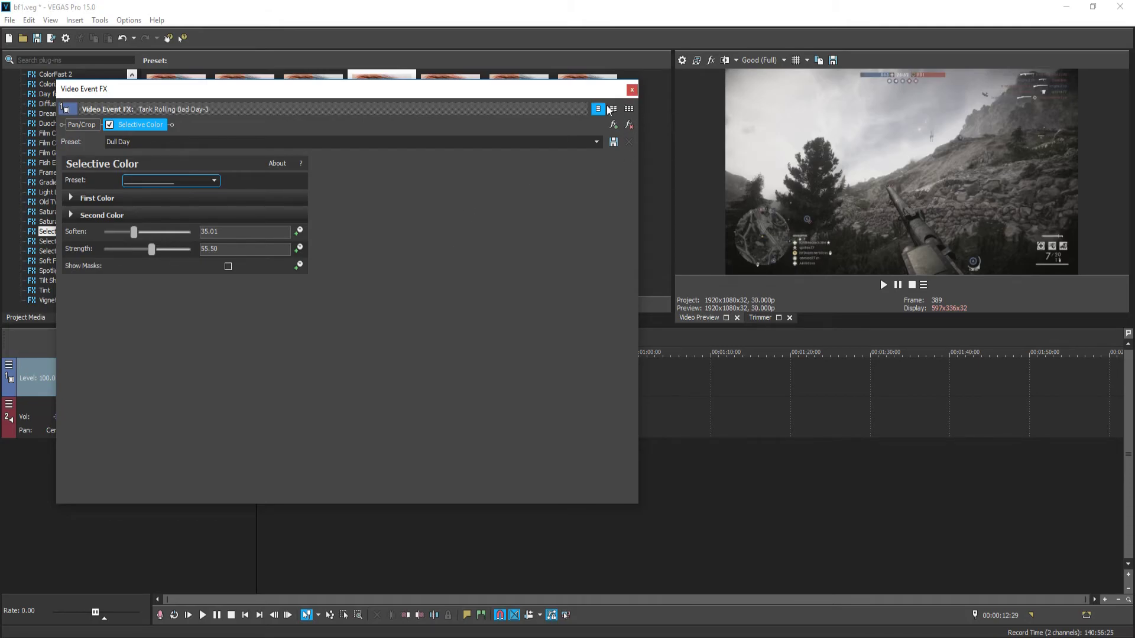
click(632, 89)
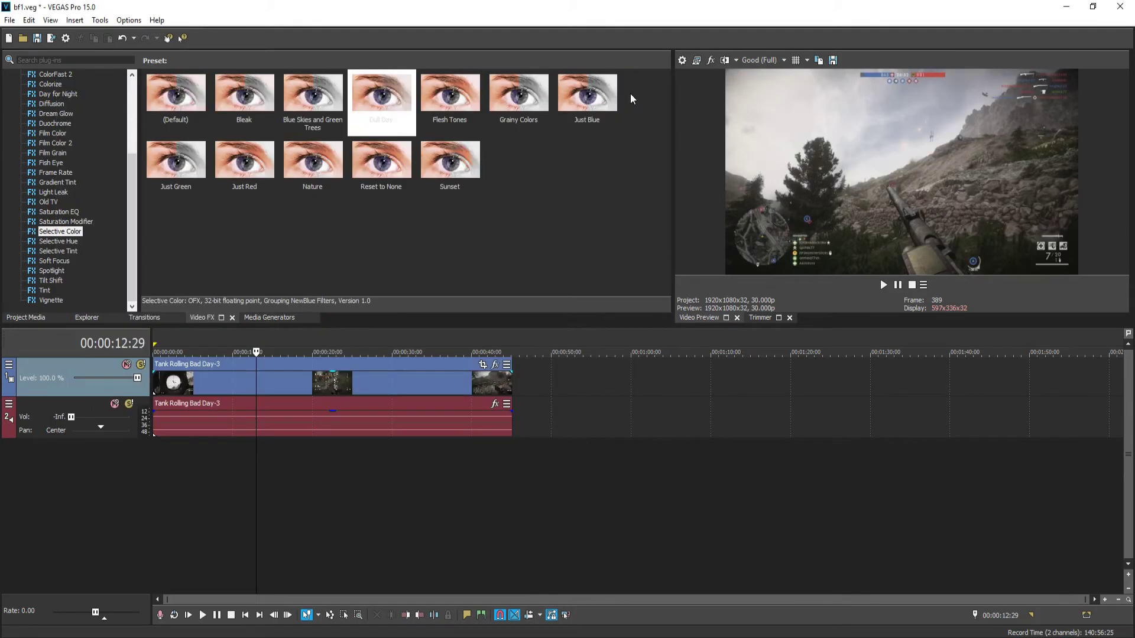
click(47, 290)
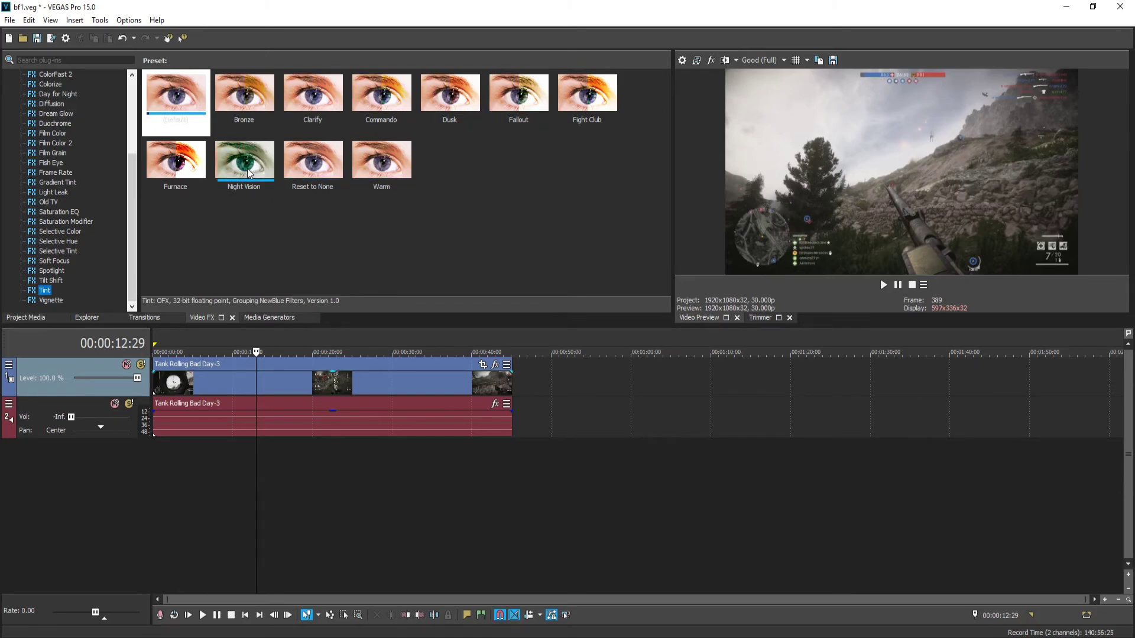
drag(240, 188, 372, 384)
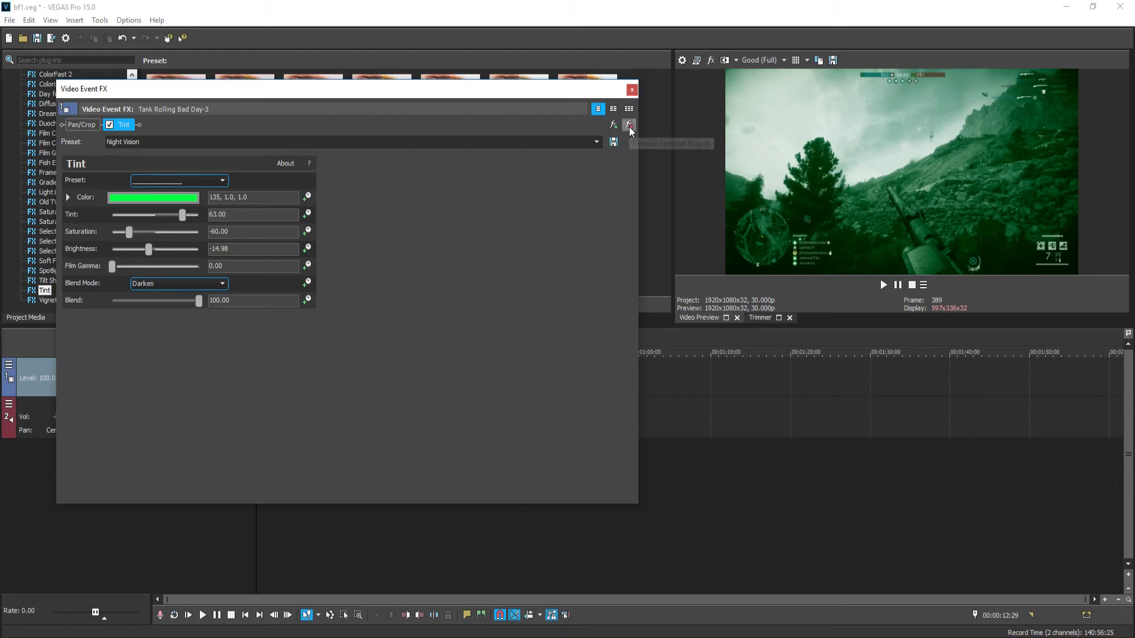
- Preview the Night Vision look at 00:00:18:10, 23:24, 26:12, 28:13 and 31:25
click(631, 90)
click(299, 473)
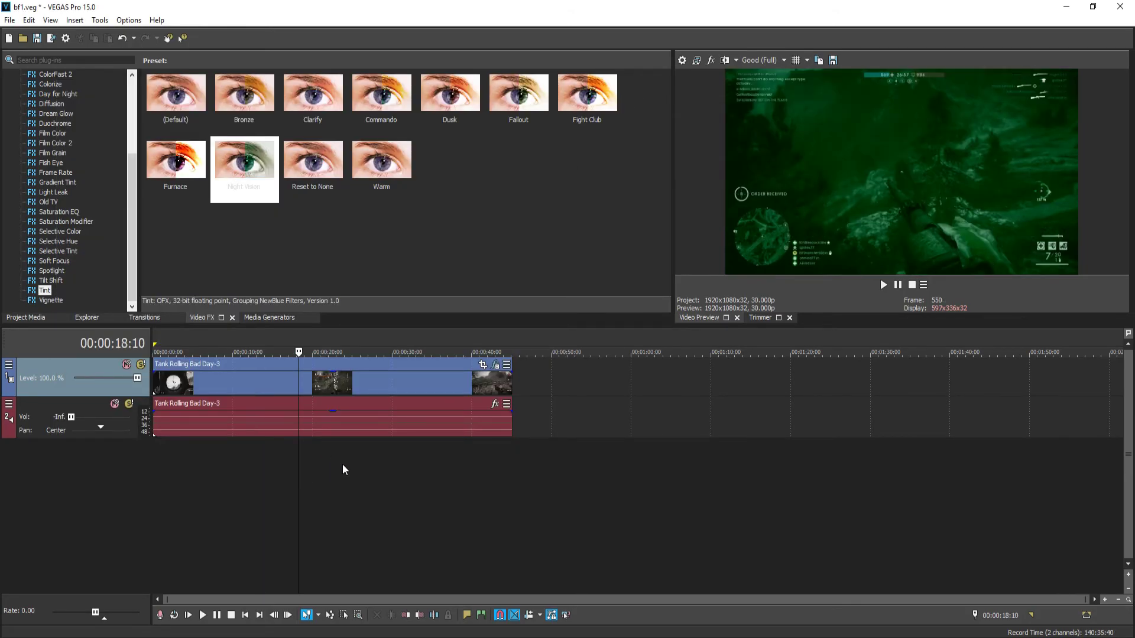
click(344, 470)
click(362, 466)
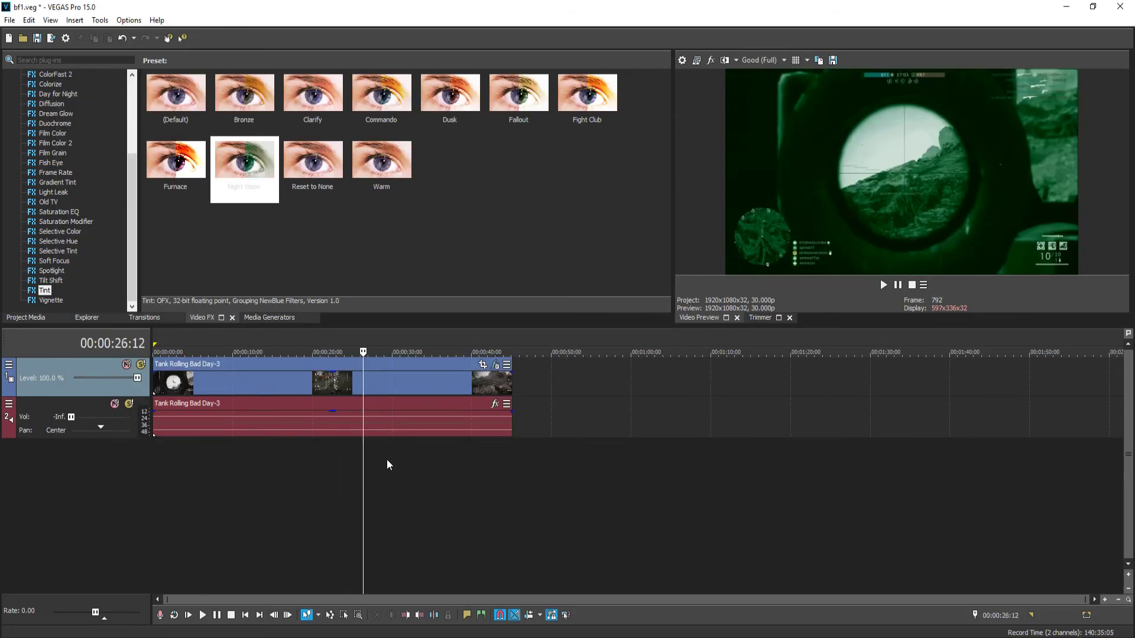
click(388, 463)
click(406, 464)
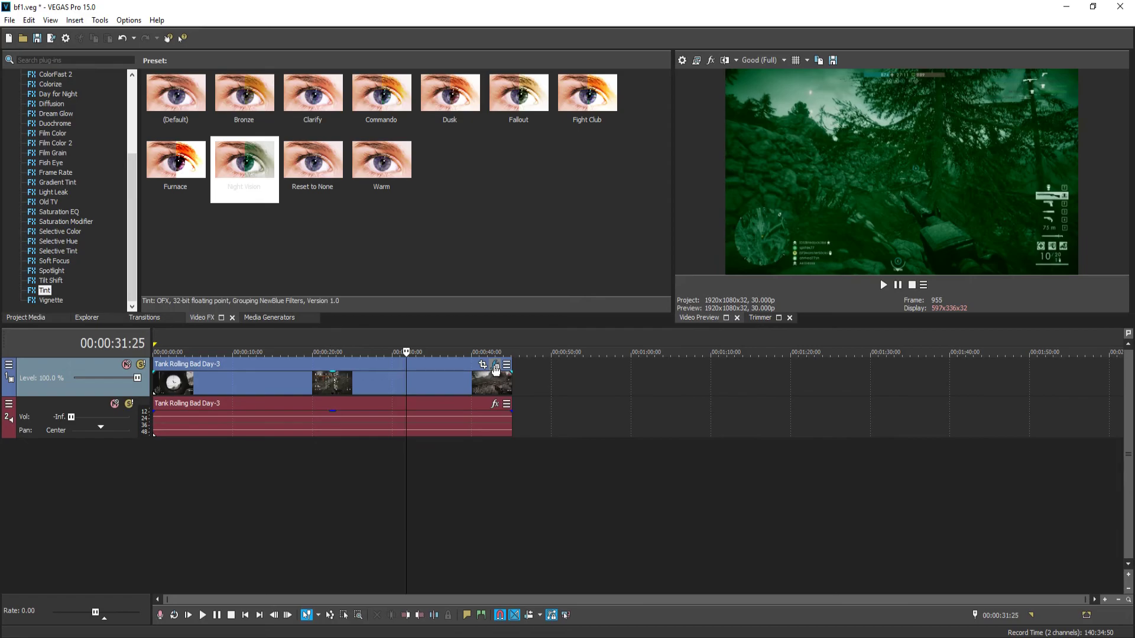
- Remove the Tint effect from the clip's event FX chain
click(496, 367)
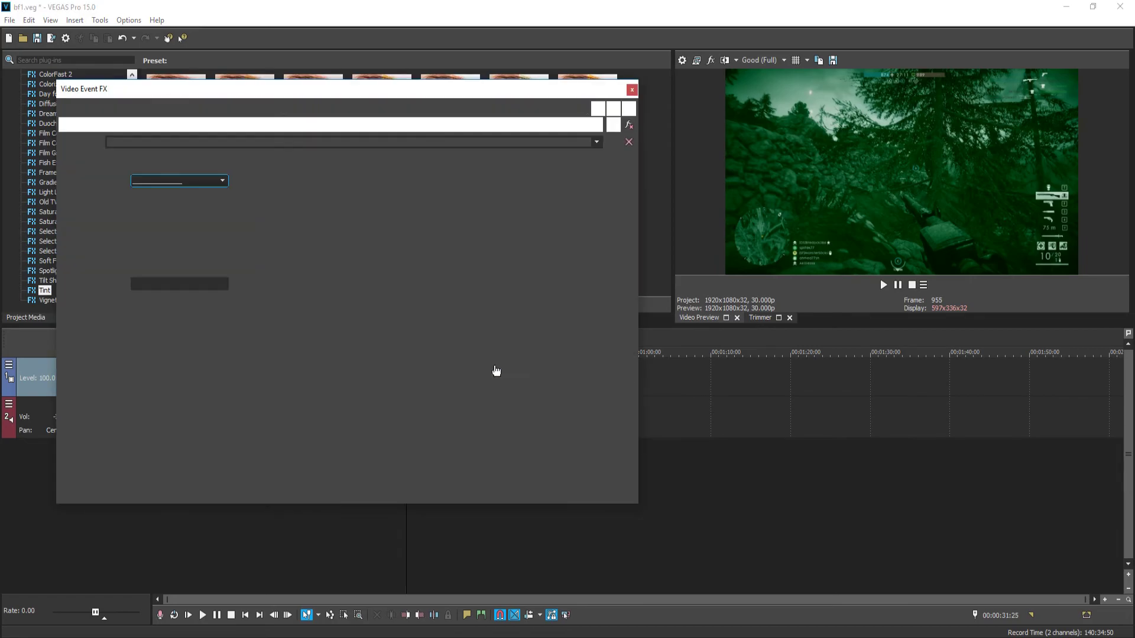
click(629, 125)
click(630, 93)
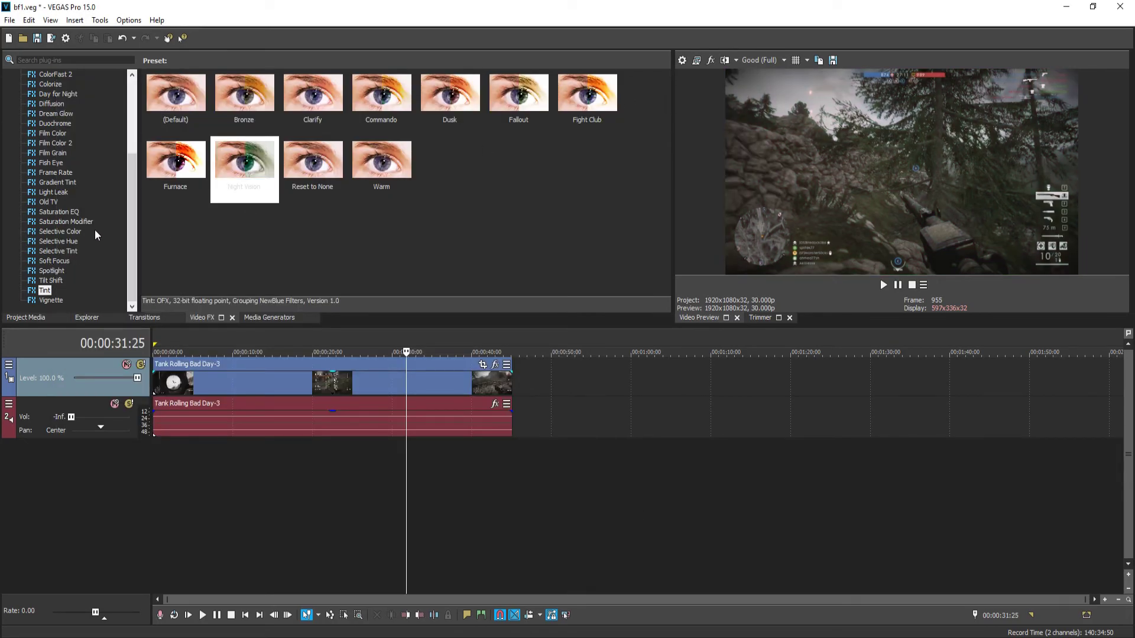
- Apply the Vignette Fake Keyhole preset and preview it at 00:00:36:17 and 00:00:18:23
click(55, 301)
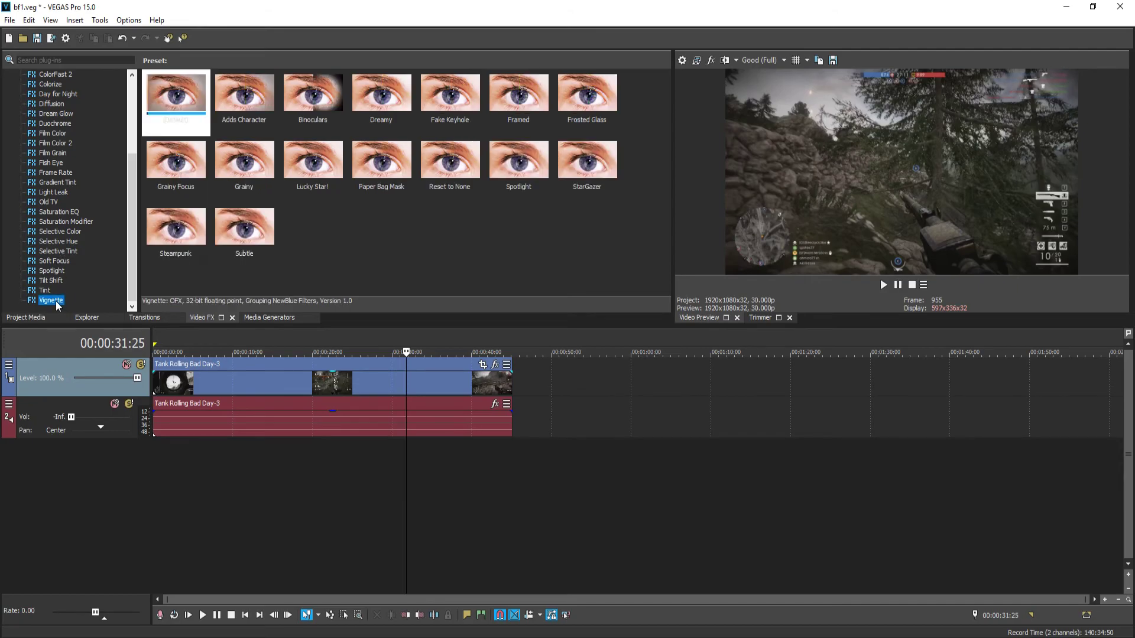
drag(457, 100, 342, 394)
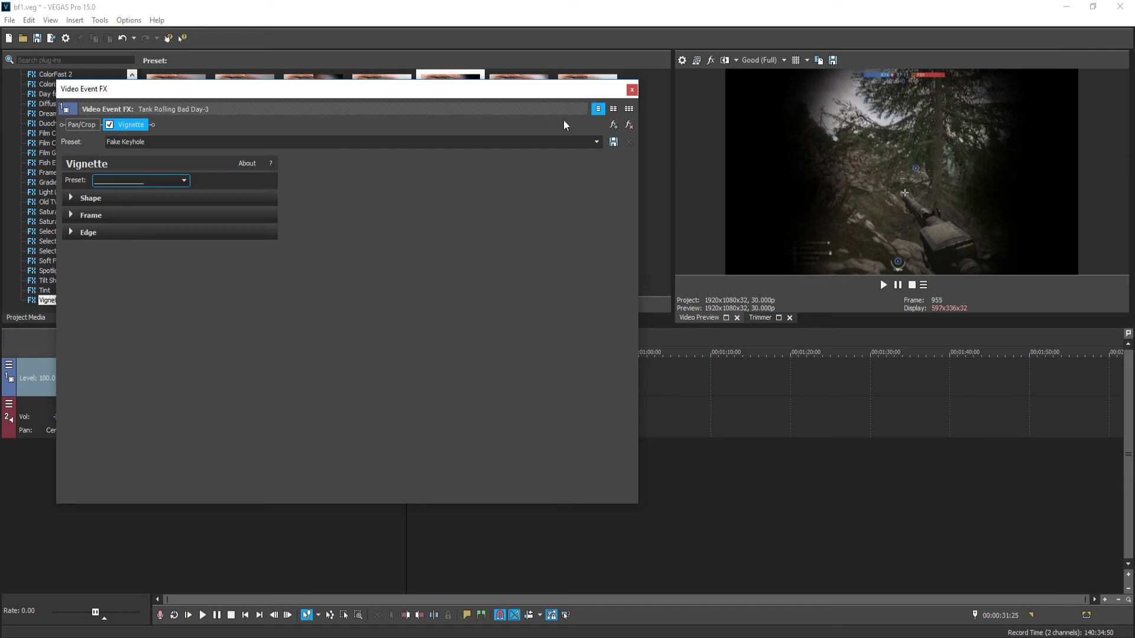
click(632, 89)
click(444, 468)
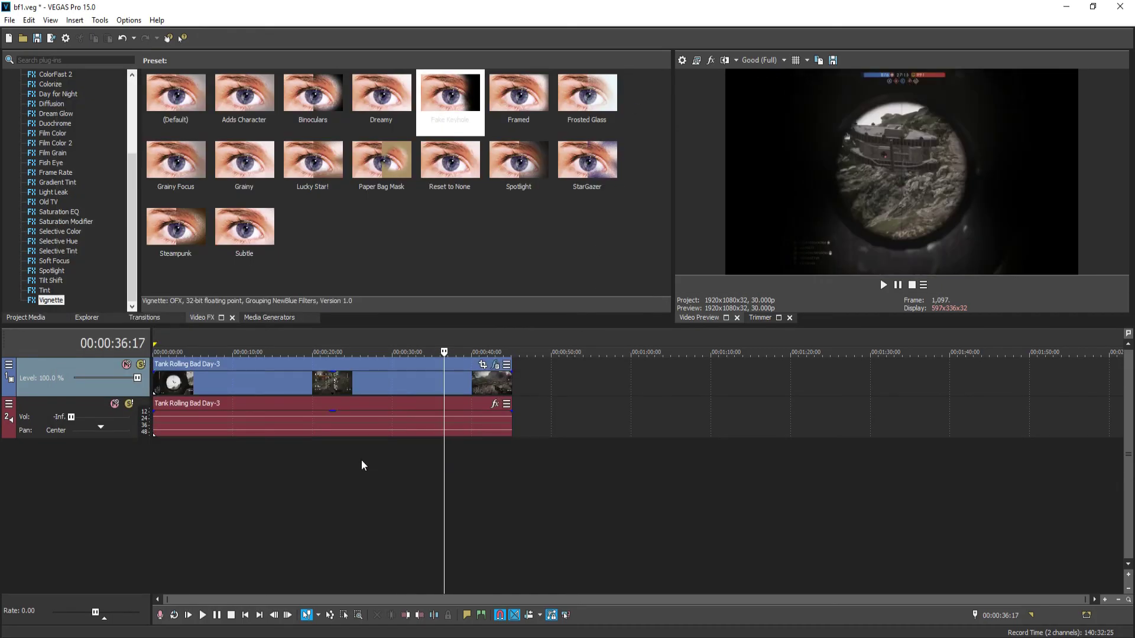
click(303, 458)
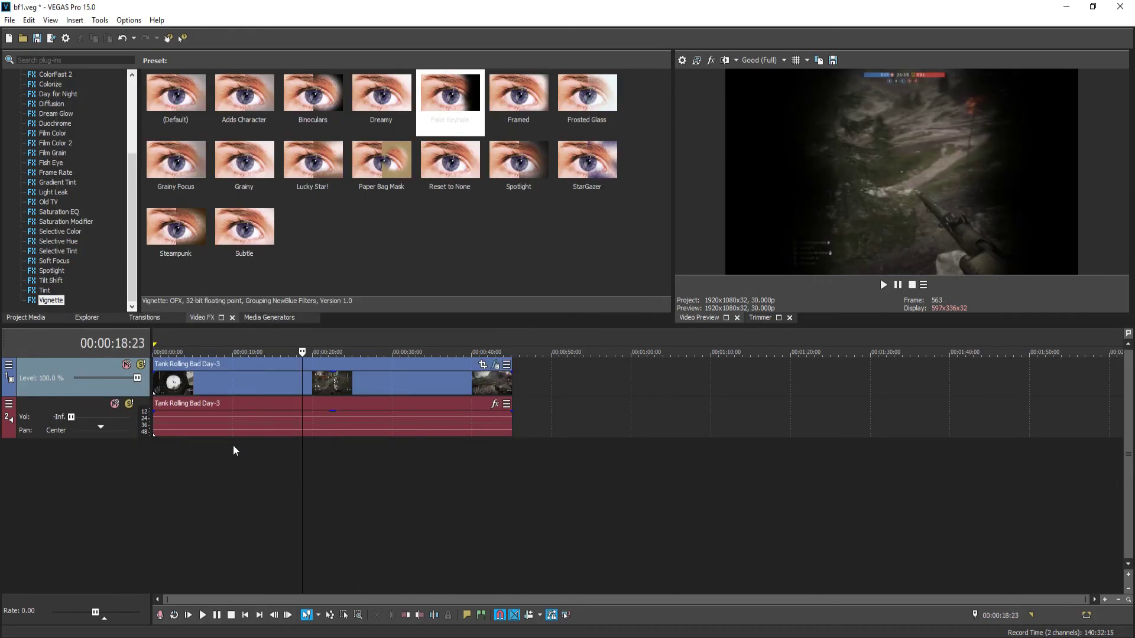
scroll(109, 166, up, 3)
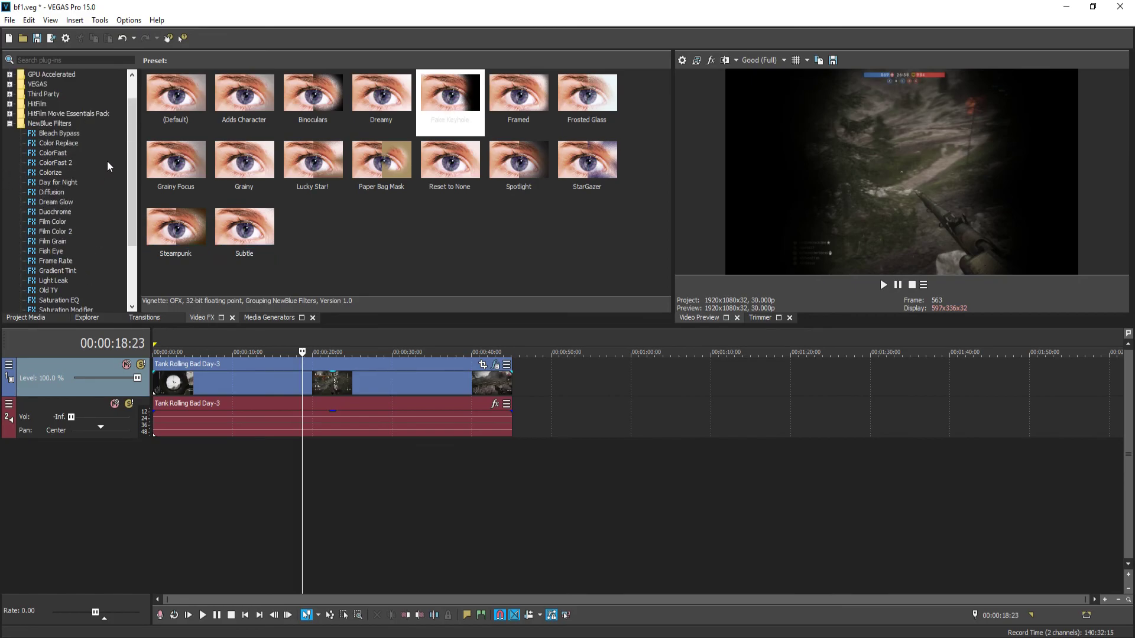
scroll(72, 215, down, 1)
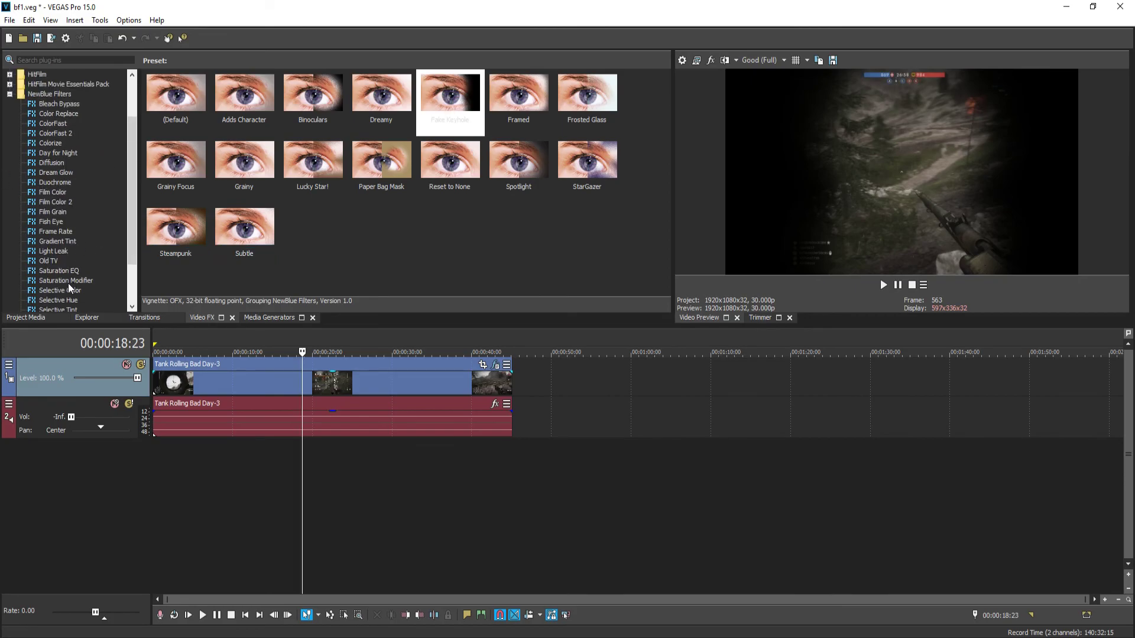
- Add the Old TV Broken Antenna preset and play the clip back
click(57, 263)
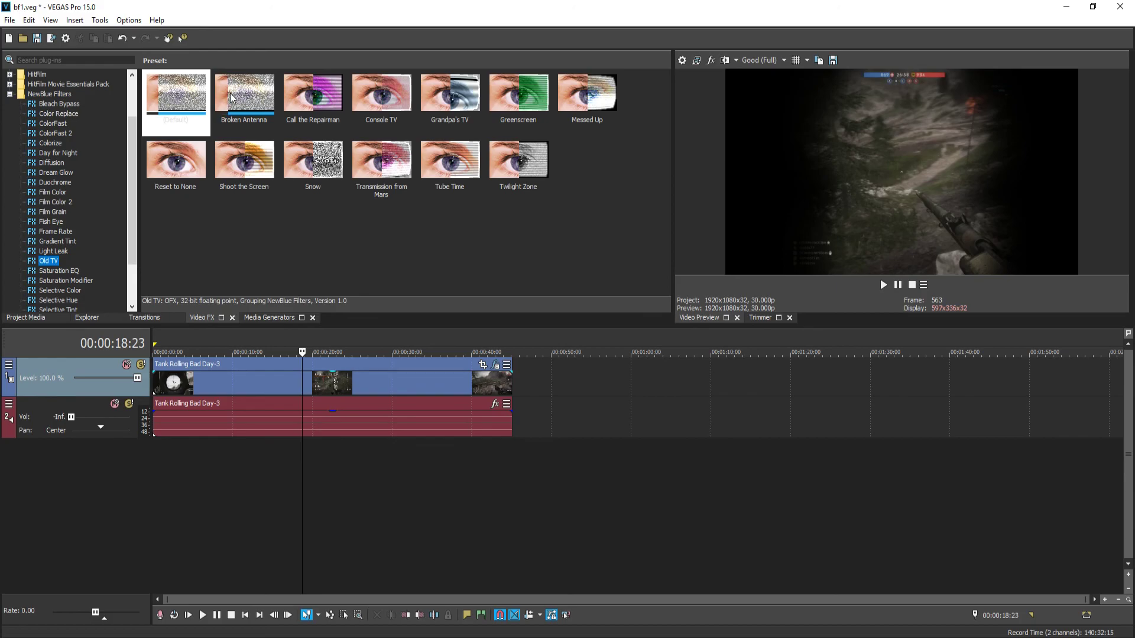
drag(244, 97, 381, 390)
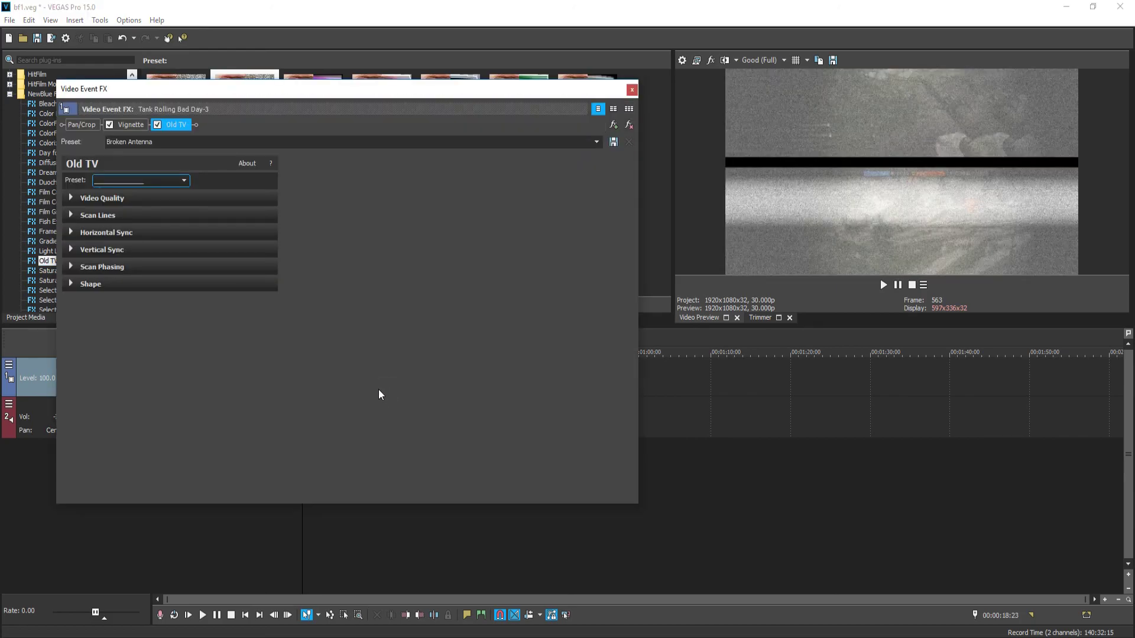
click(631, 92)
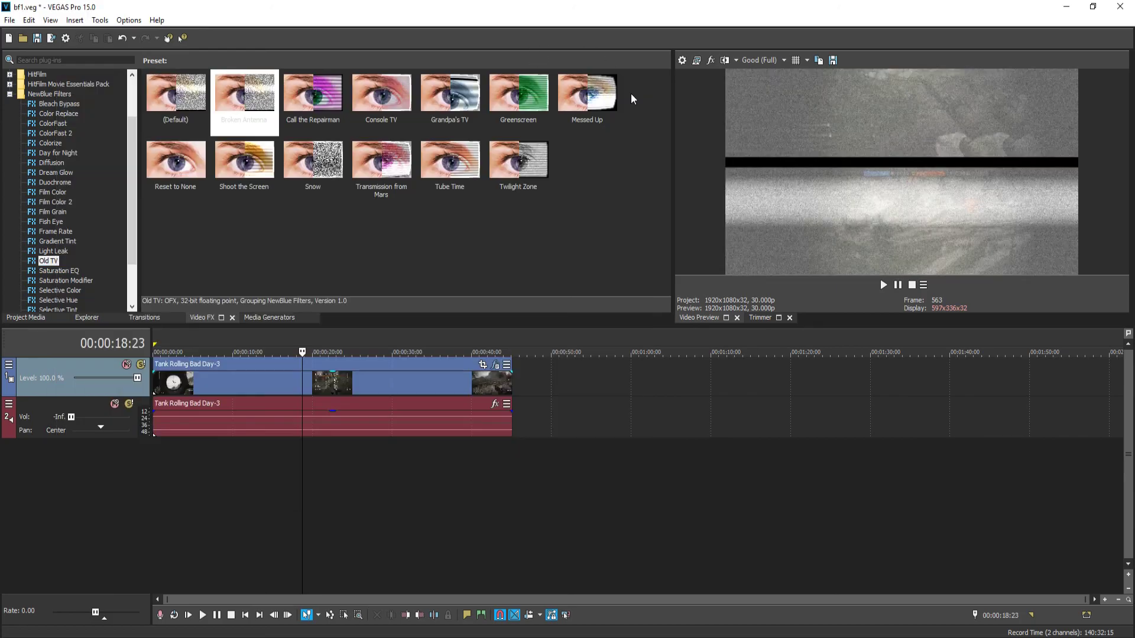
click(203, 616)
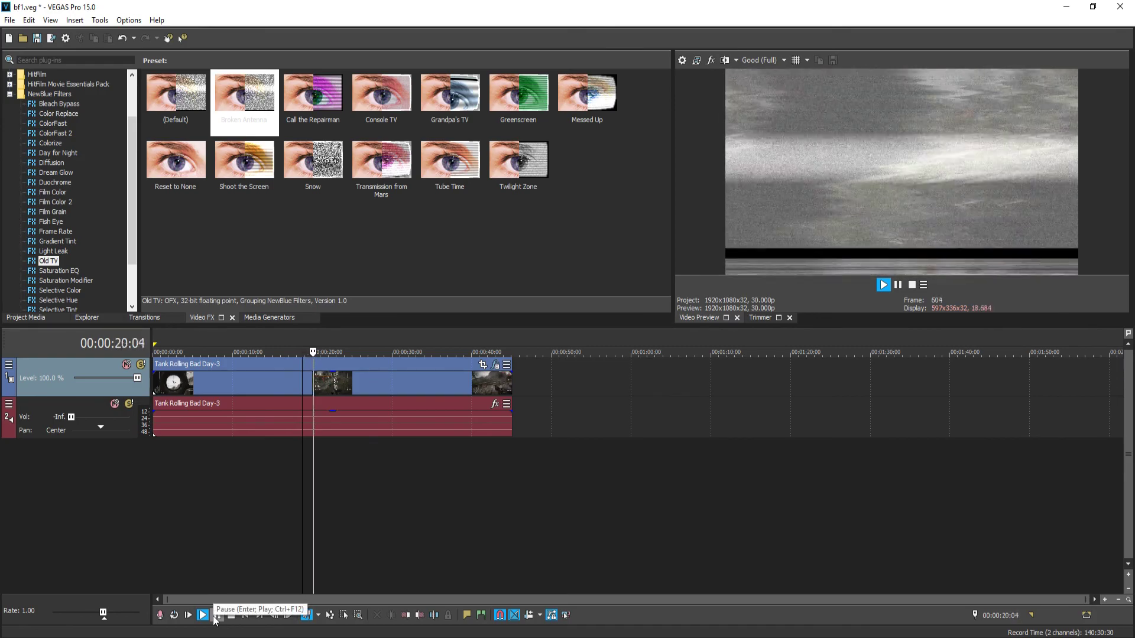